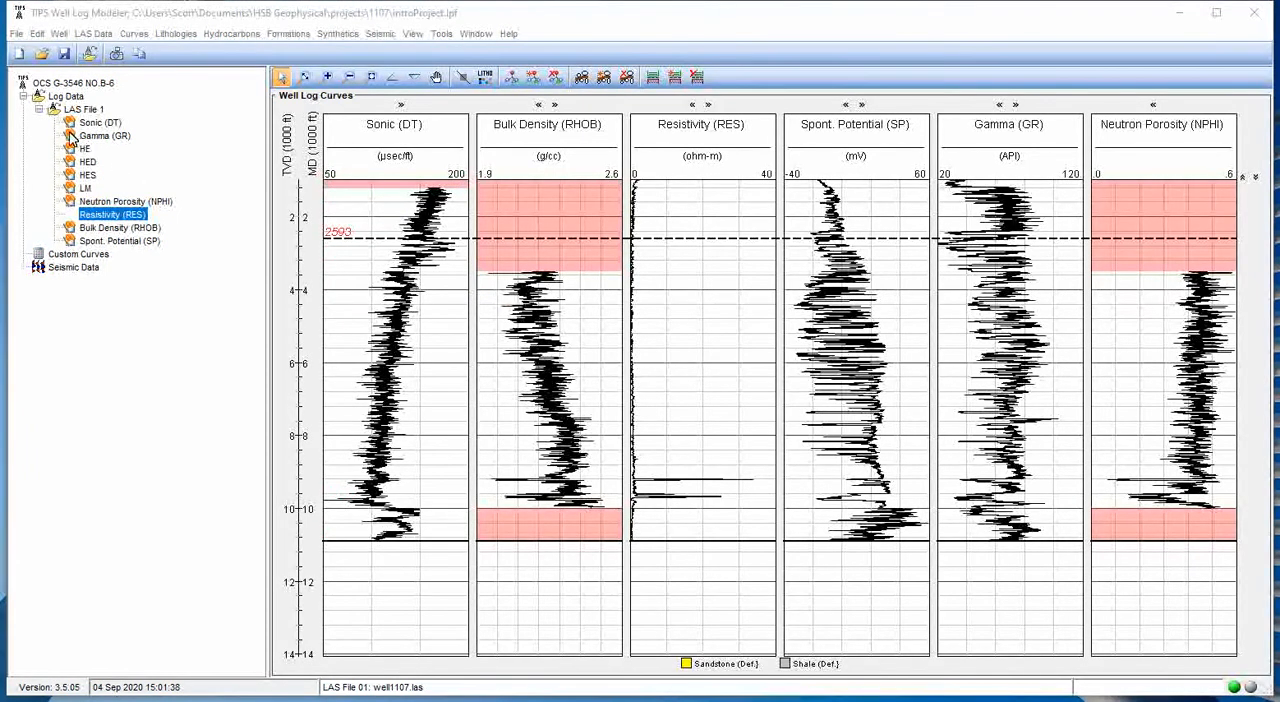
- Examine the missing-data intervals near the top of the well log curves, around 800 to 2600 ft
{"action": "left_click", "coordinate": [84, 231]}
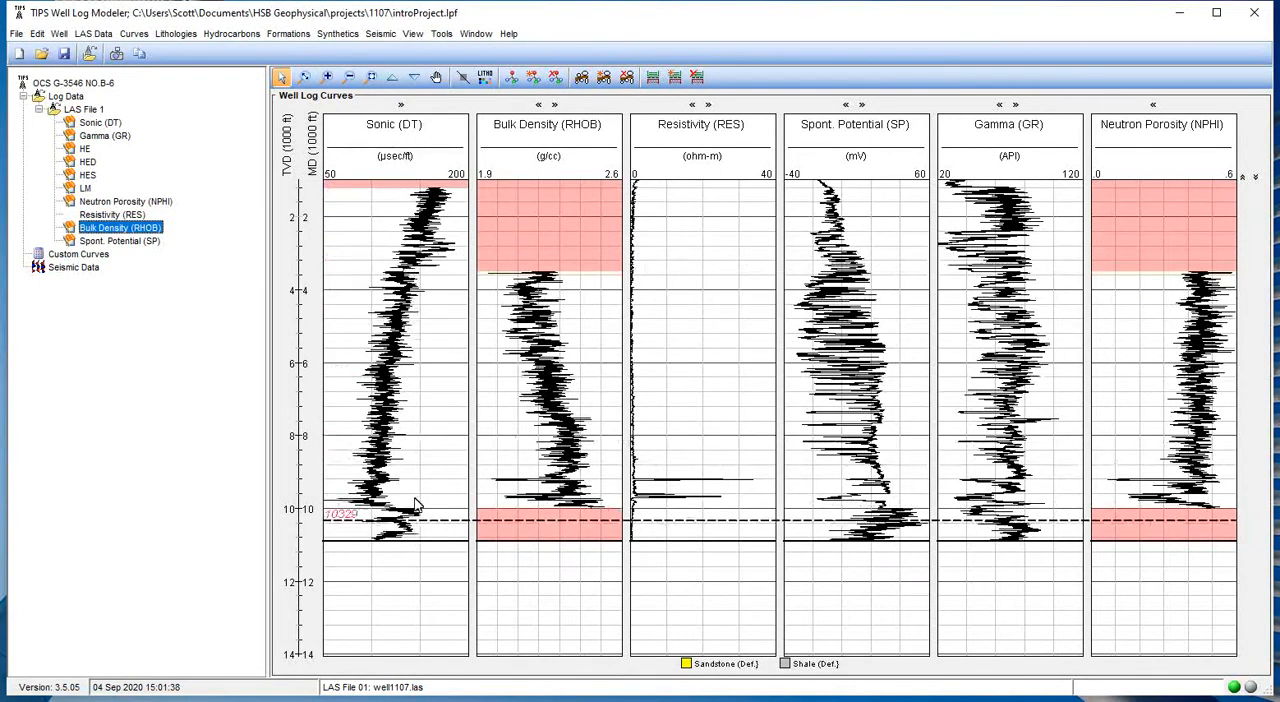
{"action": "left_click", "coordinate": [306, 77]}
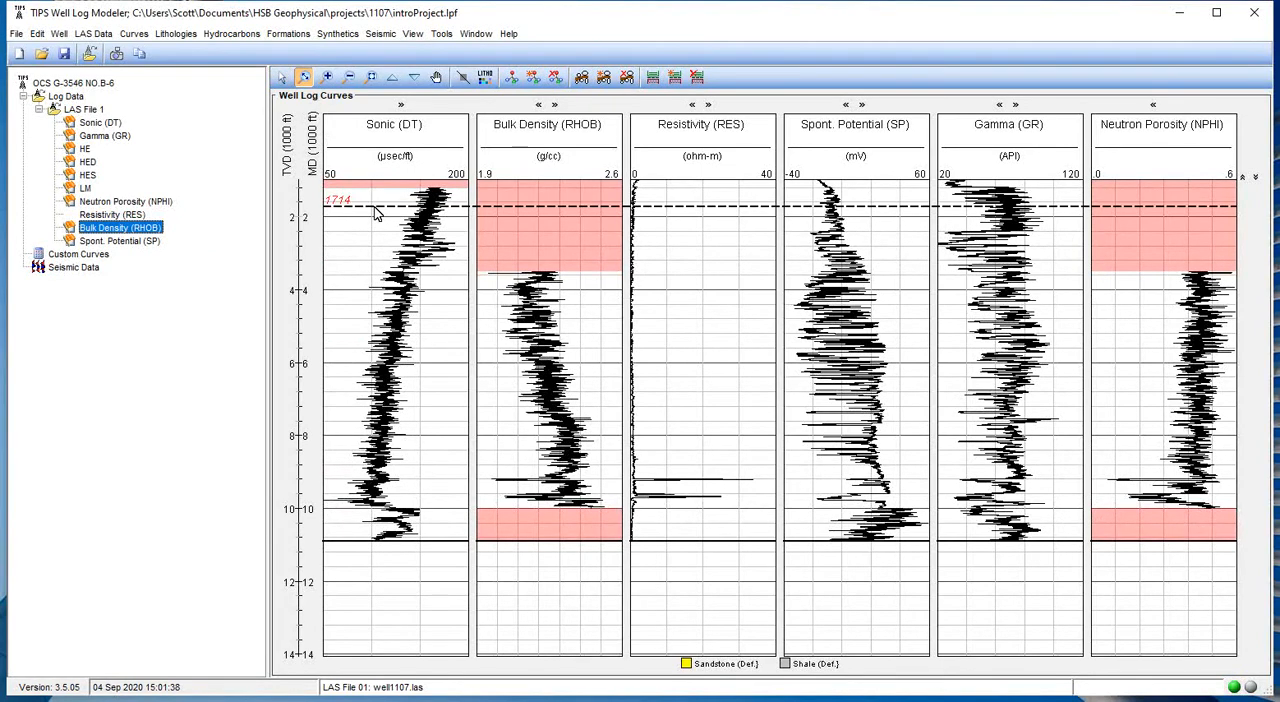
{"action": "left_click_drag", "start_coordinate": [374, 207], "coordinate": [365, 170]}
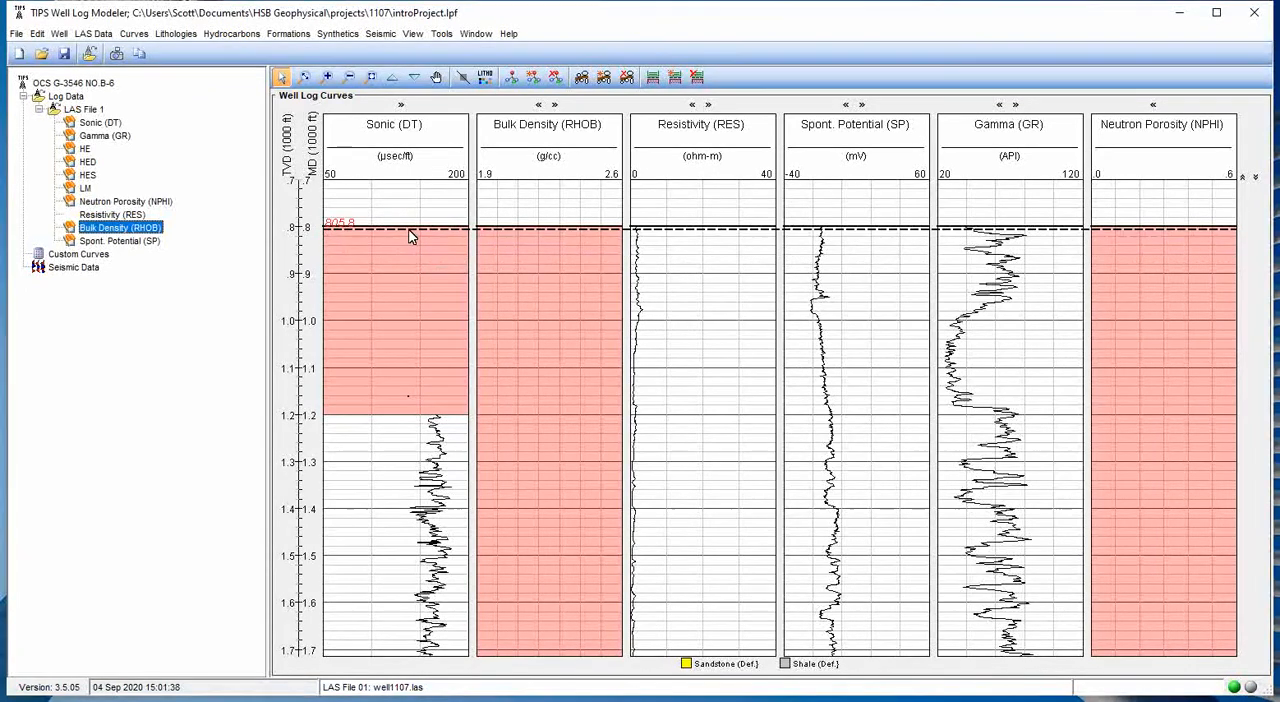
{"action": "scroll", "coordinate": [447, 362], "scroll_direction": "down", "scroll_amount": 1}
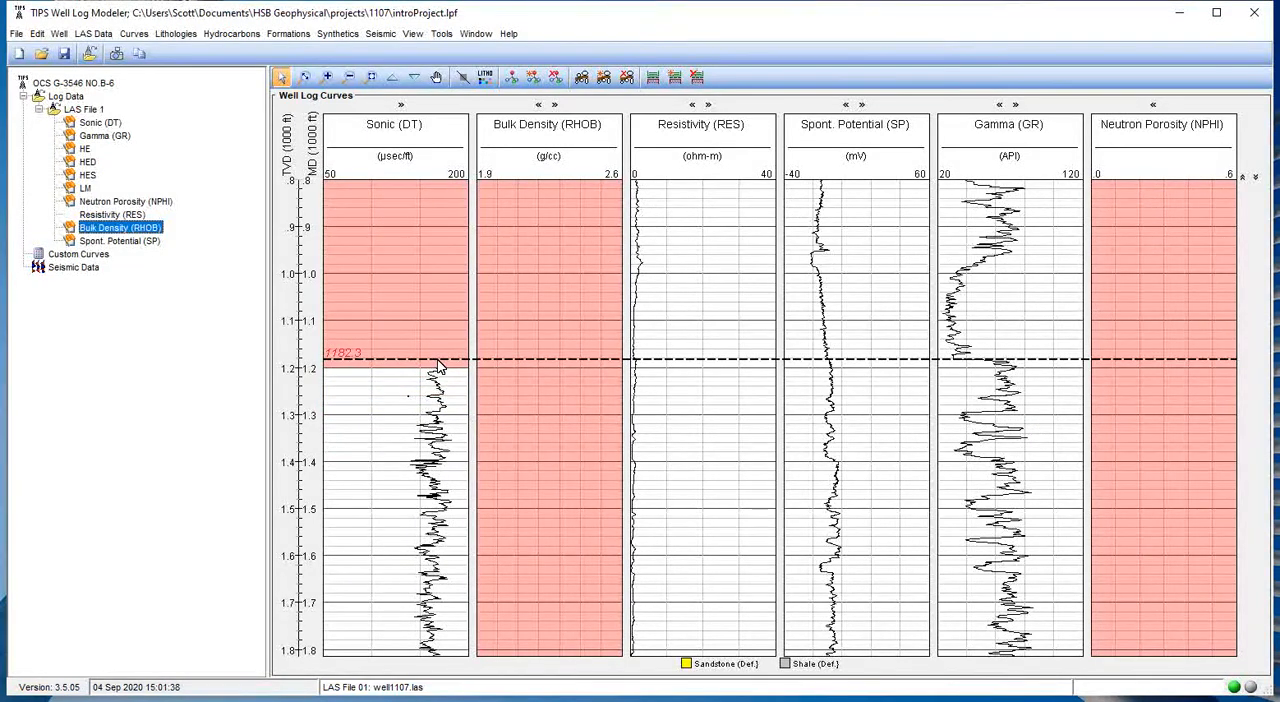
{"action": "left_click", "coordinate": [349, 77]}
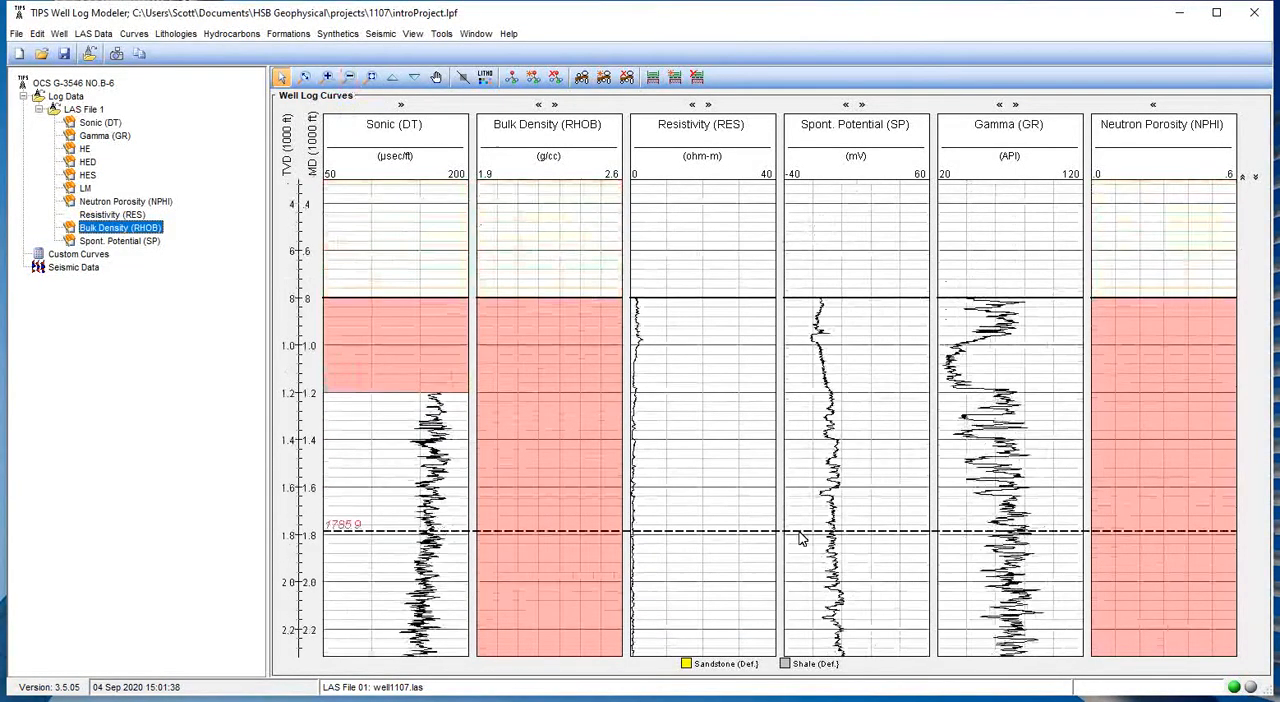
{"action": "scroll", "coordinate": [799, 538], "scroll_direction": "down", "scroll_amount": 2}
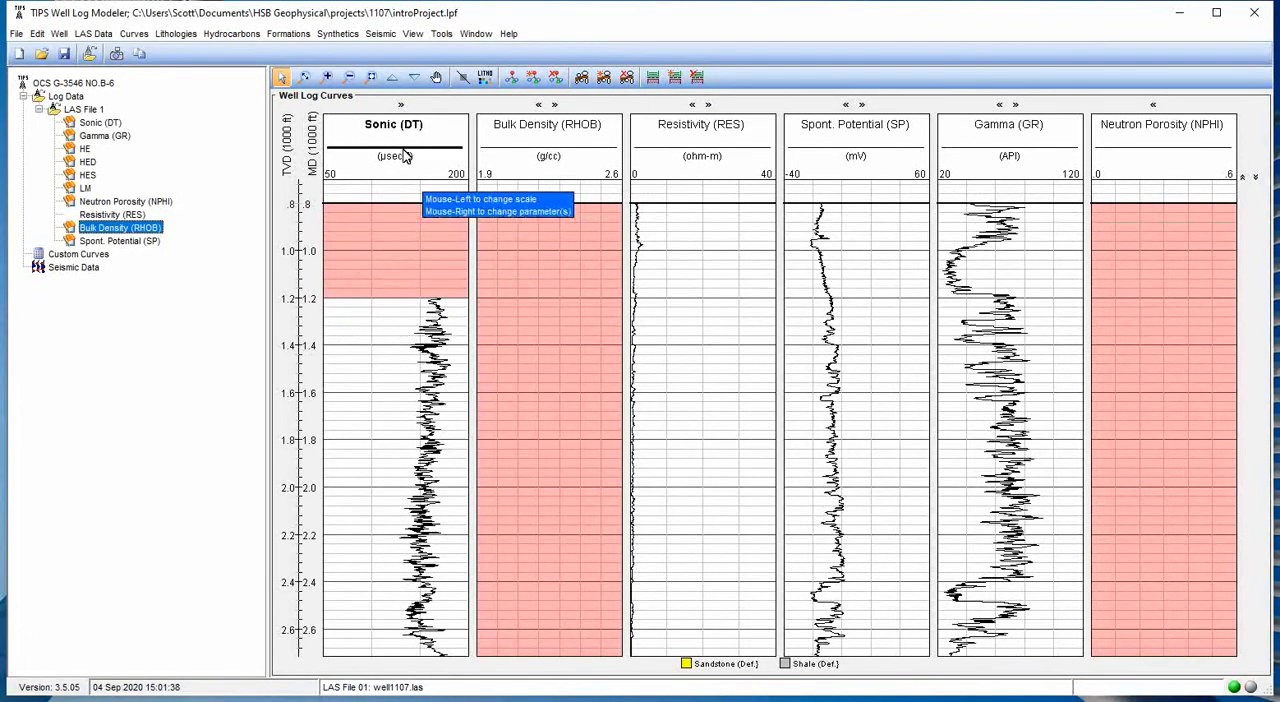
- Open the Sonic (DT) curve's data for editing
{"action": "left_click", "coordinate": [89, 121]}
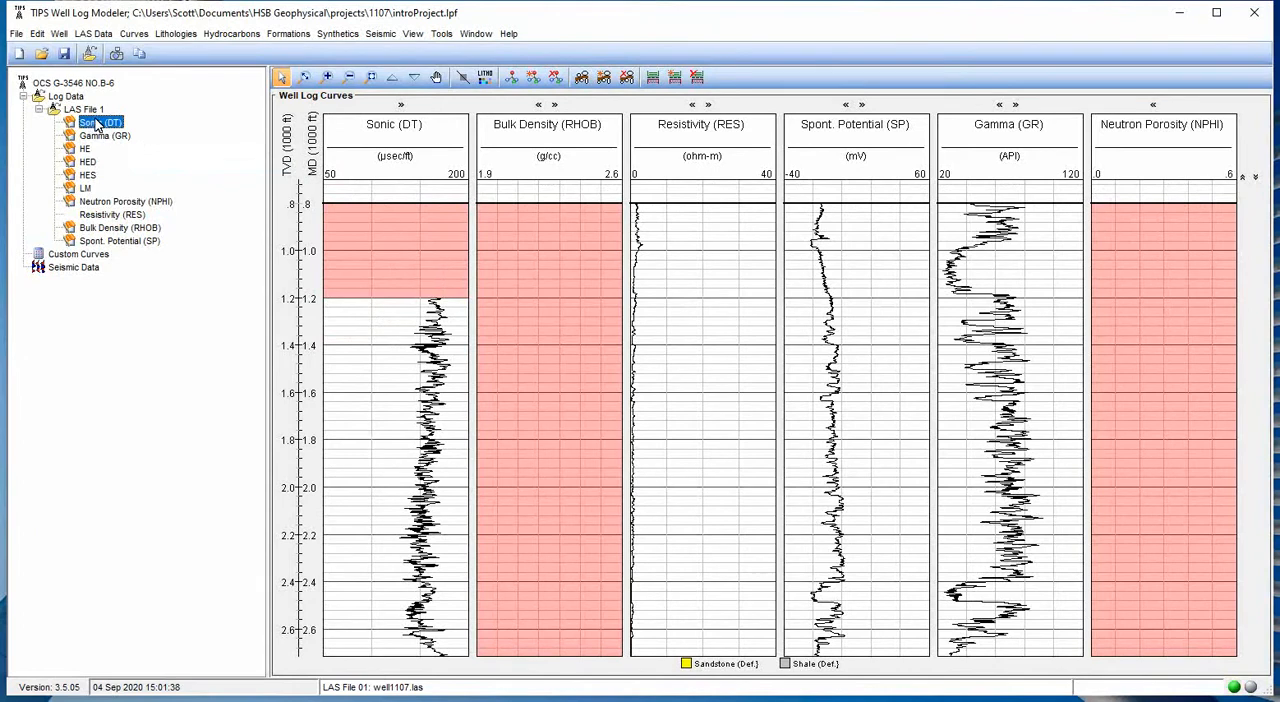
{"action": "left_click", "coordinate": [134, 33]}
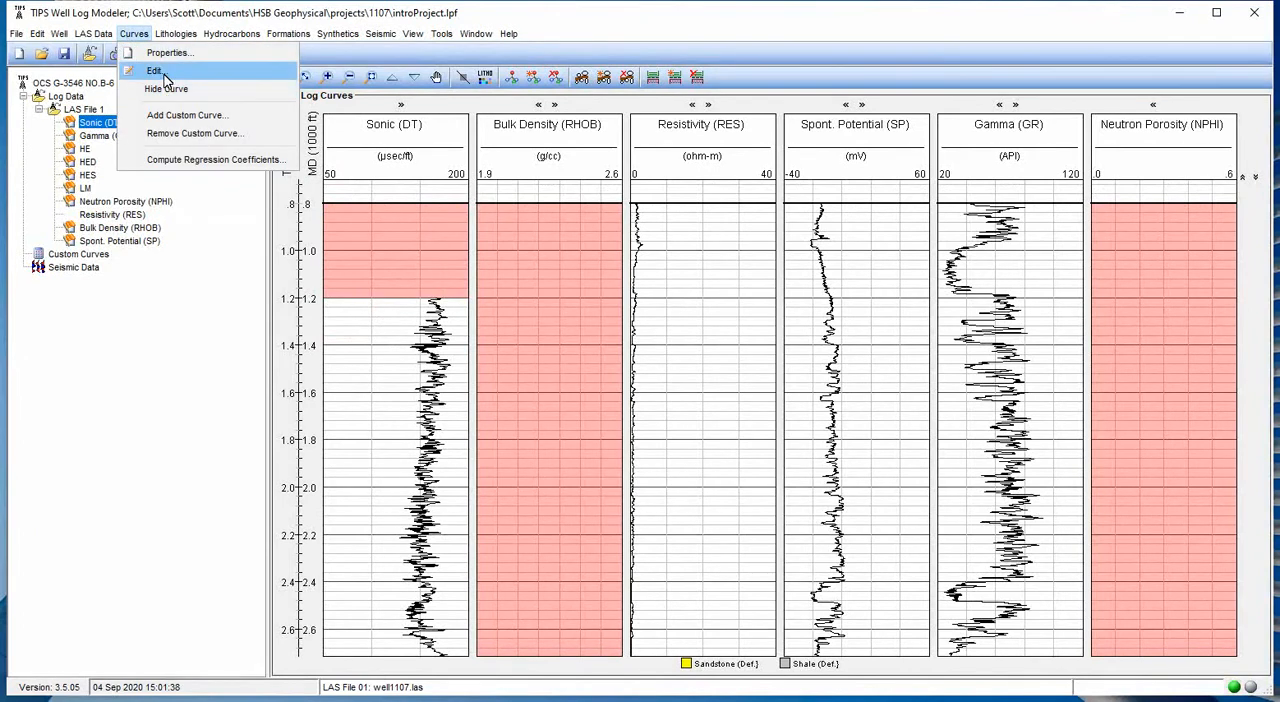
{"action": "left_click", "coordinate": [193, 237]}
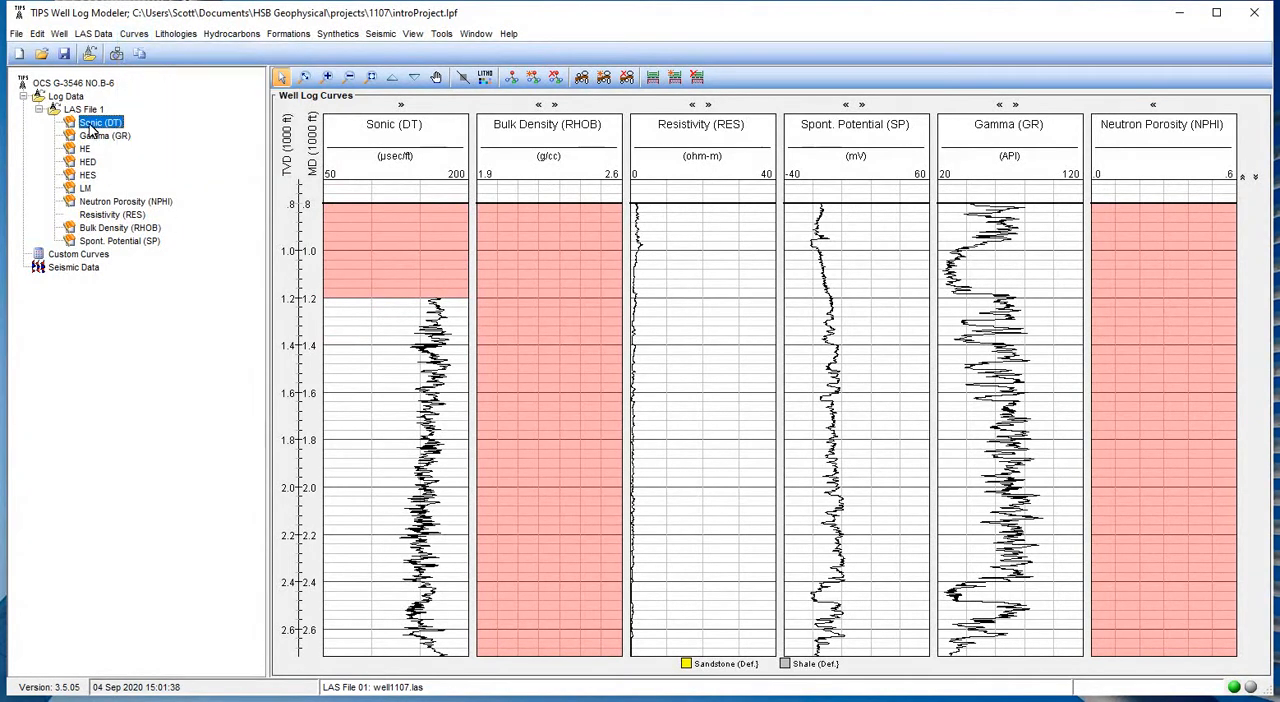
{"action": "right_click", "coordinate": [103, 124]}
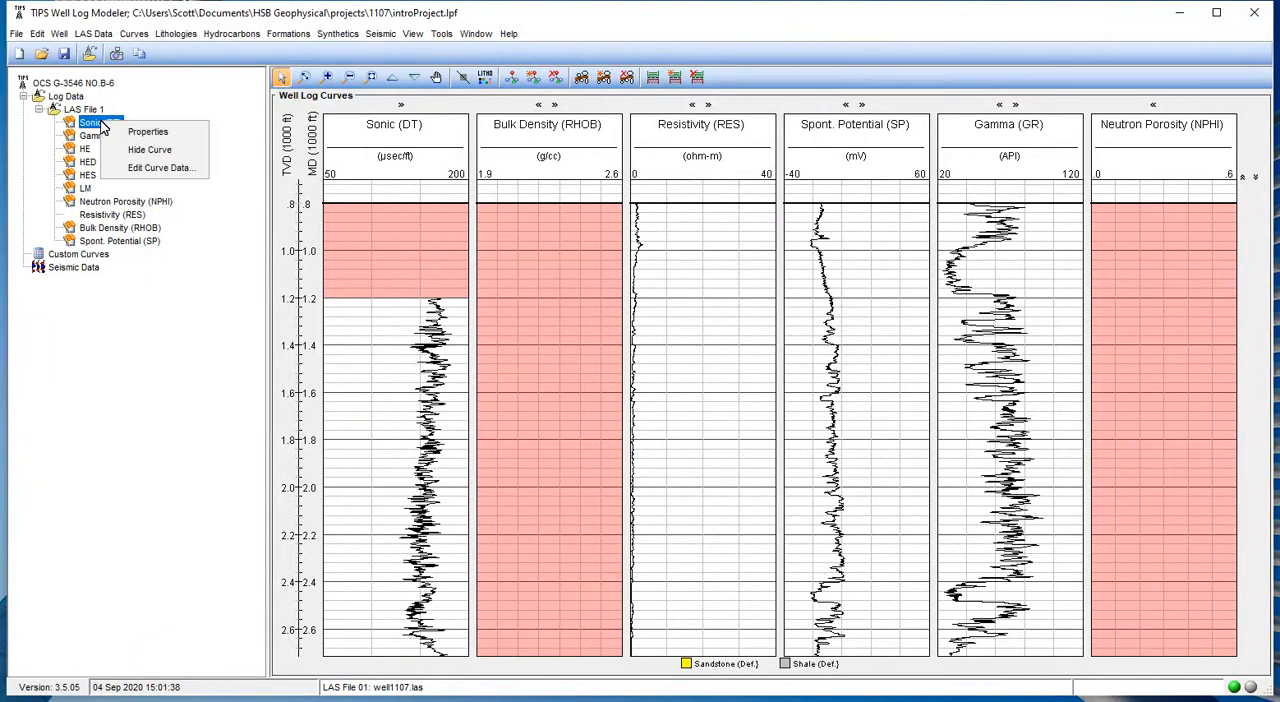
{"action": "left_click", "coordinate": [148, 170]}
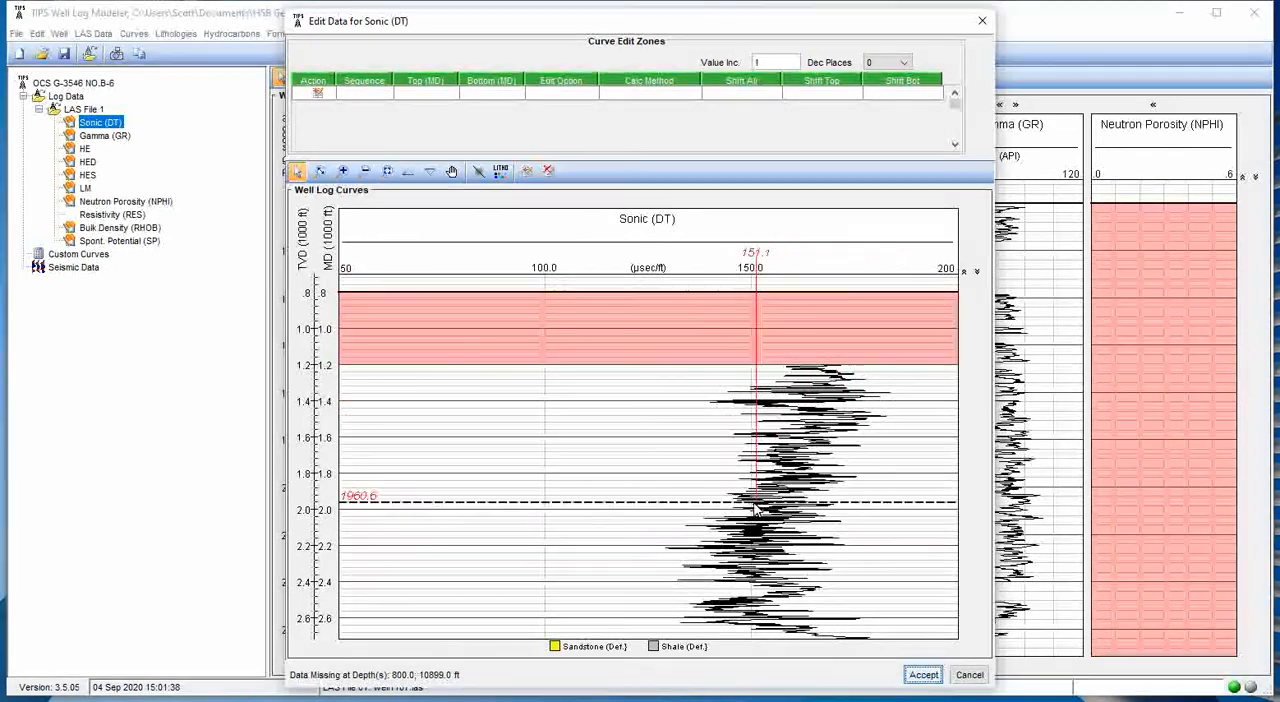
- Add an edit zone over the missing data at the top of the Sonic curve, from 808 to 1203 ft, using the Linear method
{"action": "left_click", "coordinate": [320, 172]}
{"action": "left_click_drag", "start_coordinate": [765, 374], "coordinate": [768, 291]}
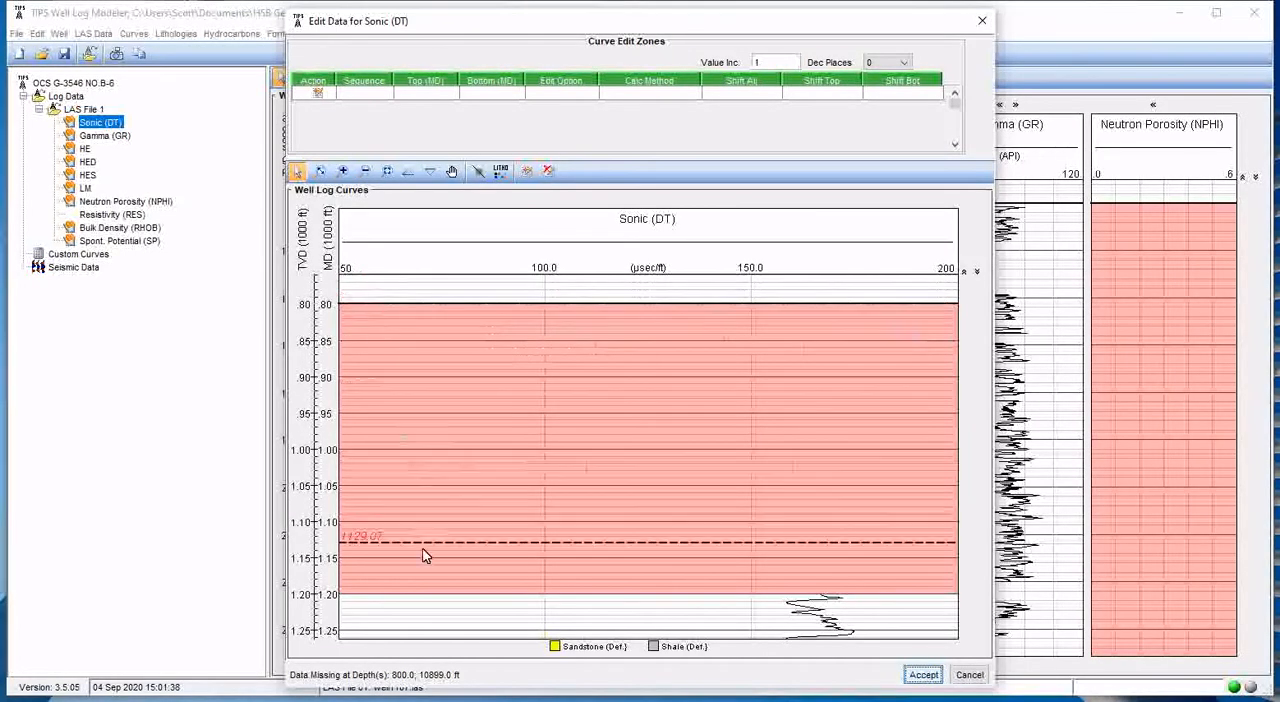
{"action": "scroll", "coordinate": [854, 568], "scroll_direction": "down", "scroll_amount": 1}
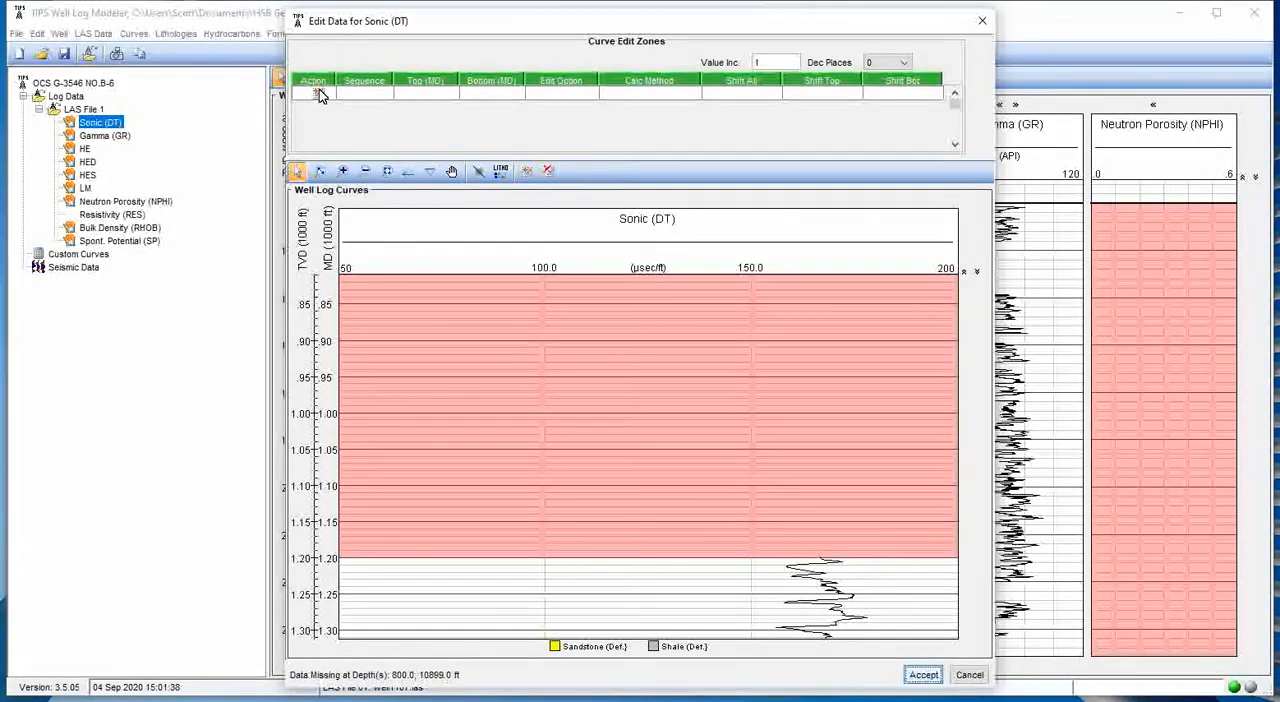
{"action": "left_click", "coordinate": [526, 176]}
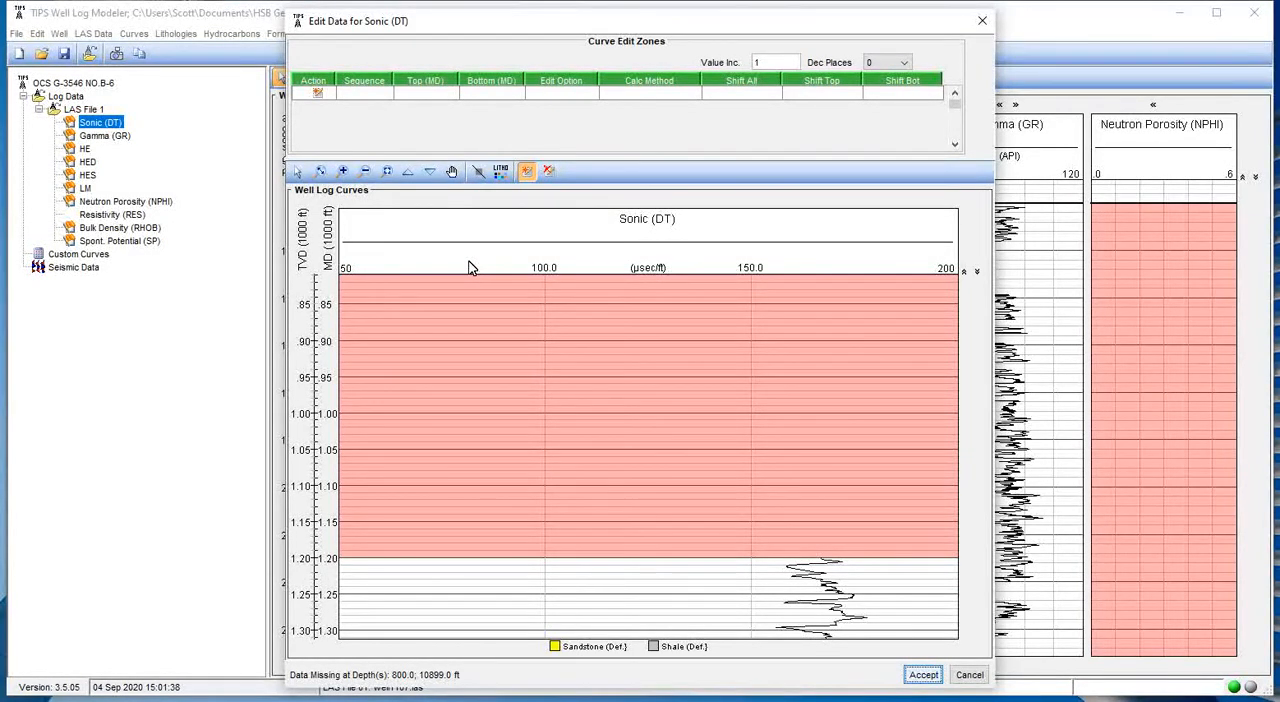
{"action": "left_click_drag", "start_coordinate": [598, 566], "coordinate": [581, 560]}
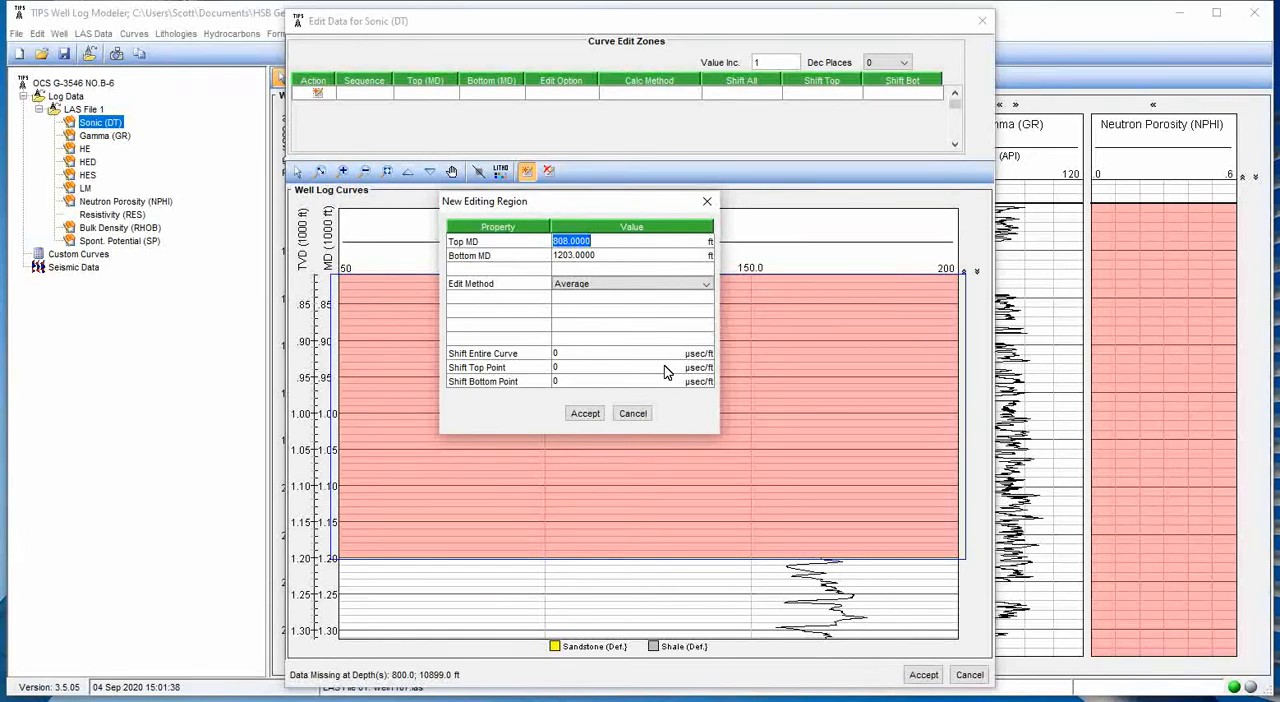
{"action": "left_click", "coordinate": [613, 288]}
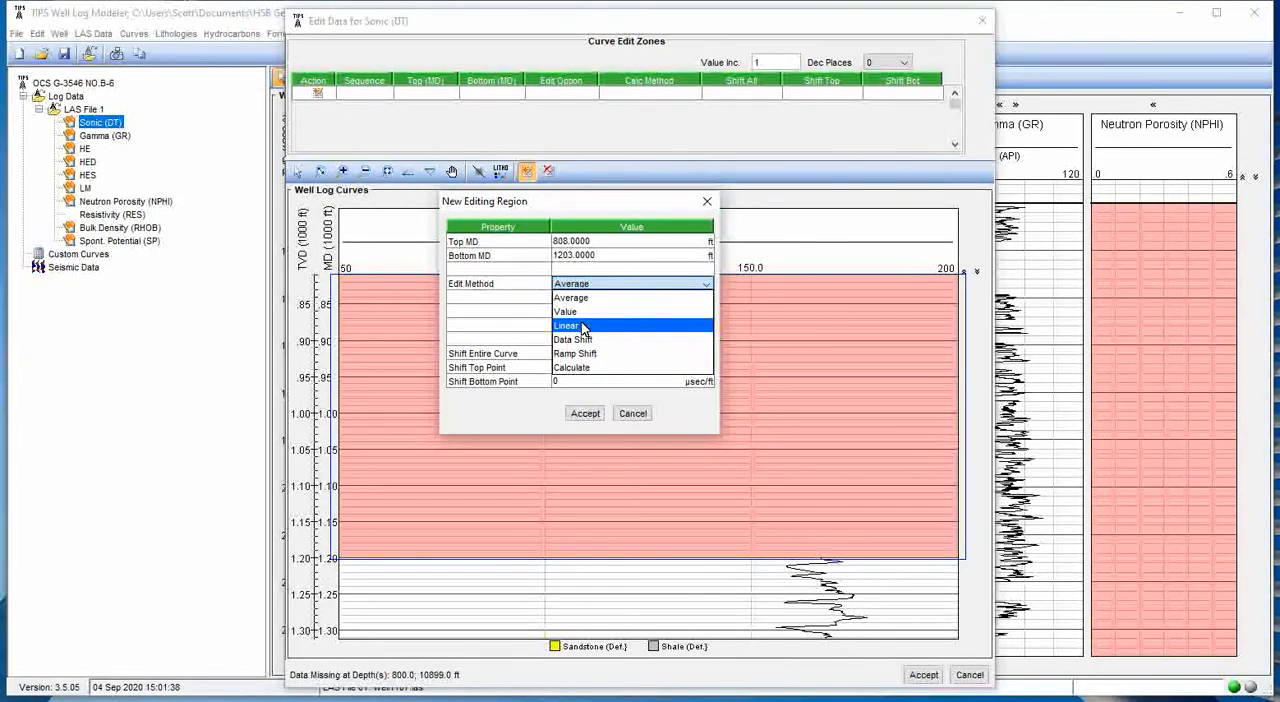
{"action": "left_click", "coordinate": [583, 328]}
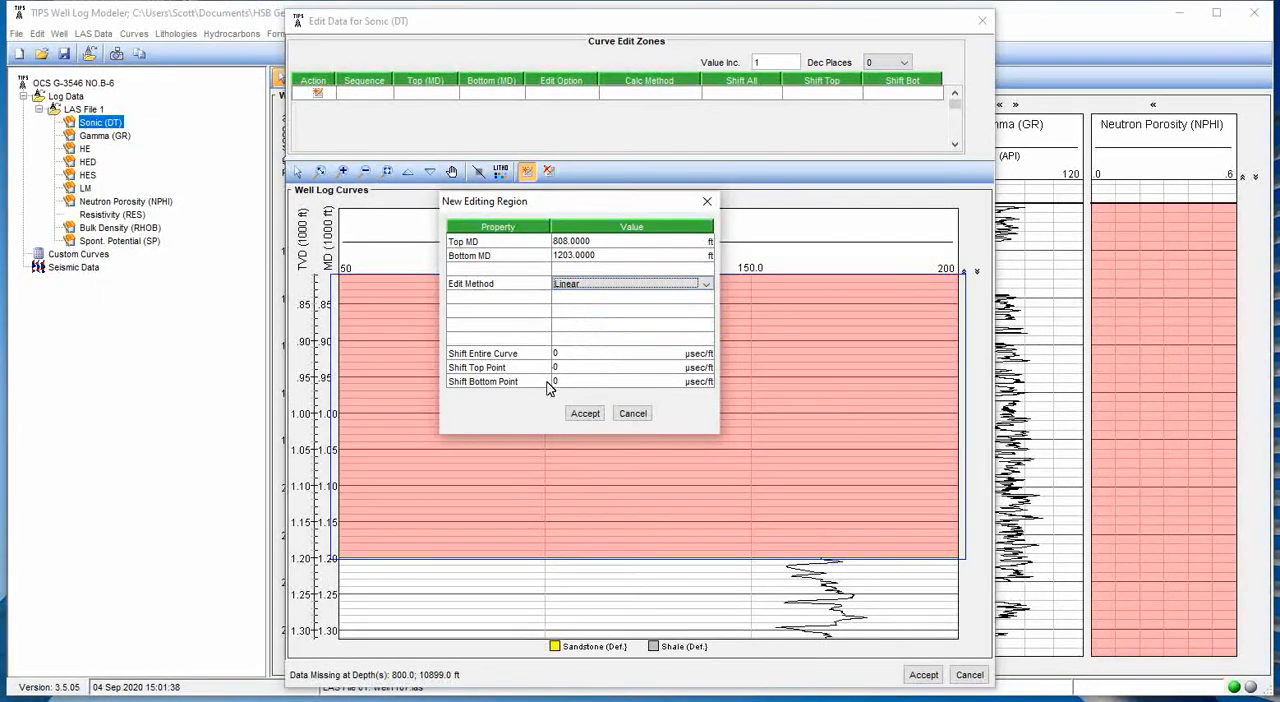
{"action": "left_click", "coordinate": [586, 413]}
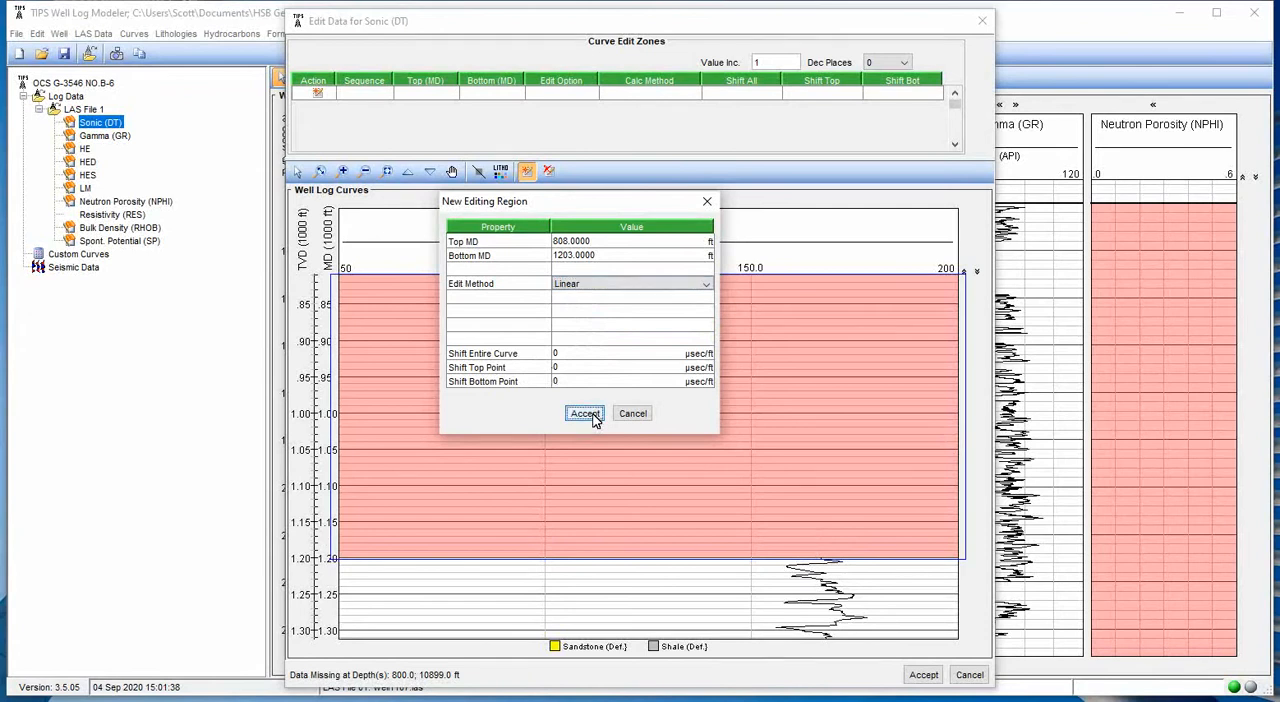
{"action": "left_click_drag", "start_coordinate": [862, 594], "coordinate": [840, 566]}
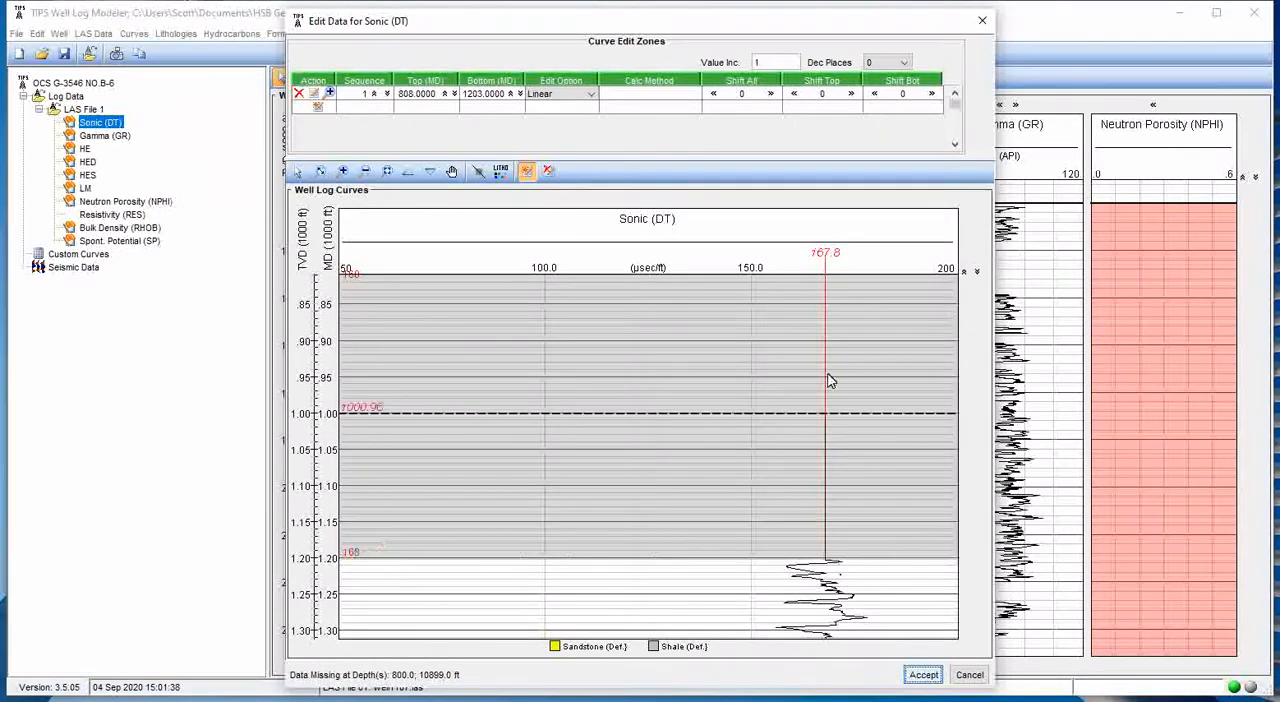
- Adjust the top edit zone's boundaries so that it spans 800 to 1204 ft
{"action": "scroll", "coordinate": [820, 408], "scroll_direction": "up", "scroll_amount": 1}
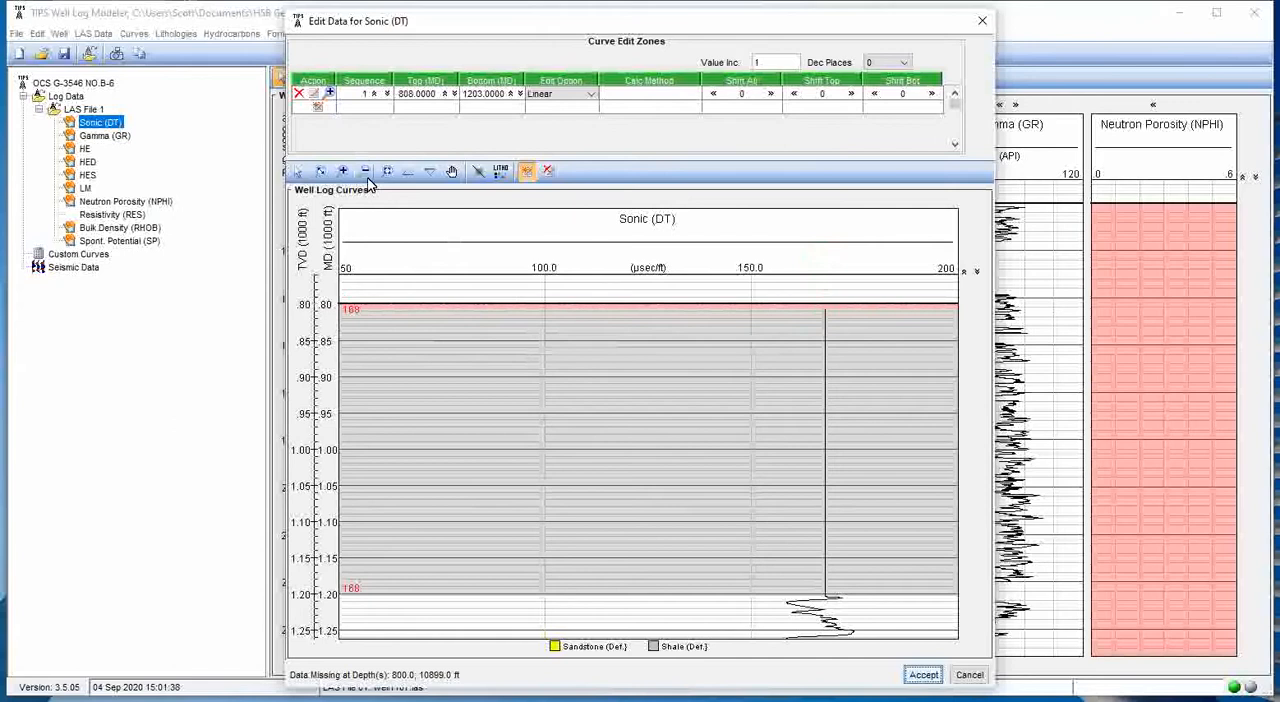
{"action": "left_click", "coordinate": [297, 173]}
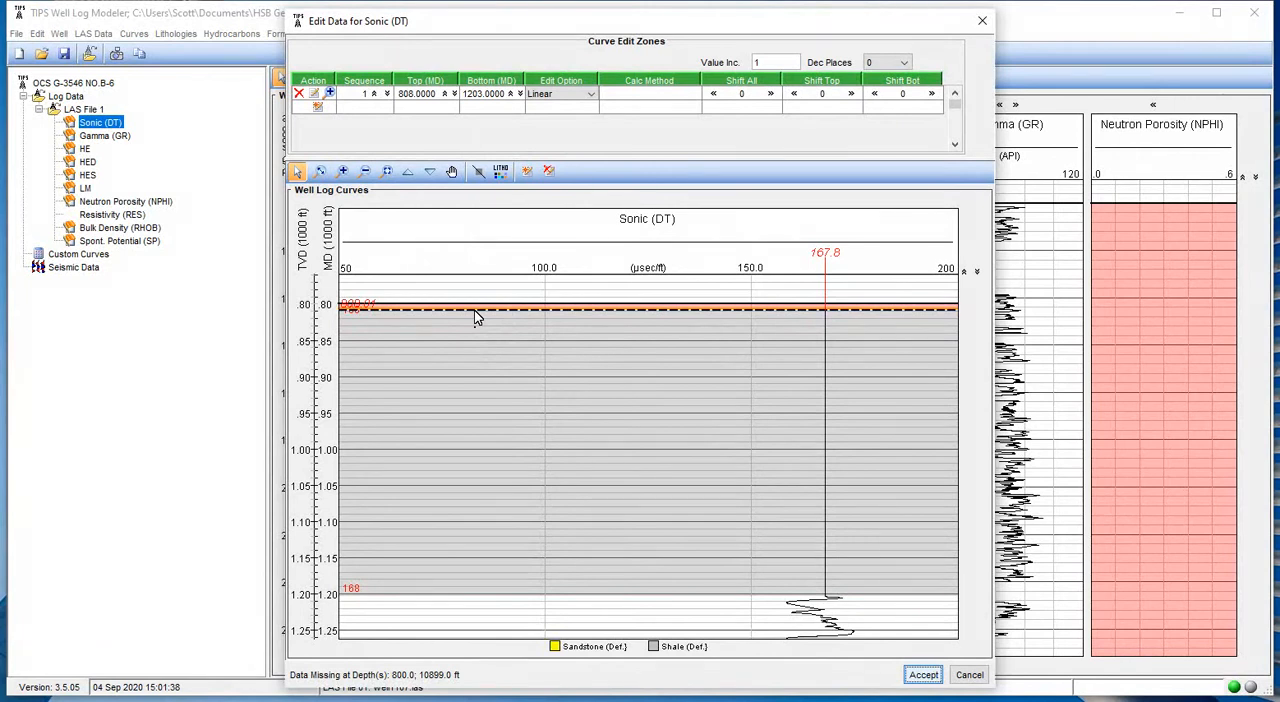
{"action": "left_click_drag", "start_coordinate": [475, 312], "coordinate": [463, 286]}
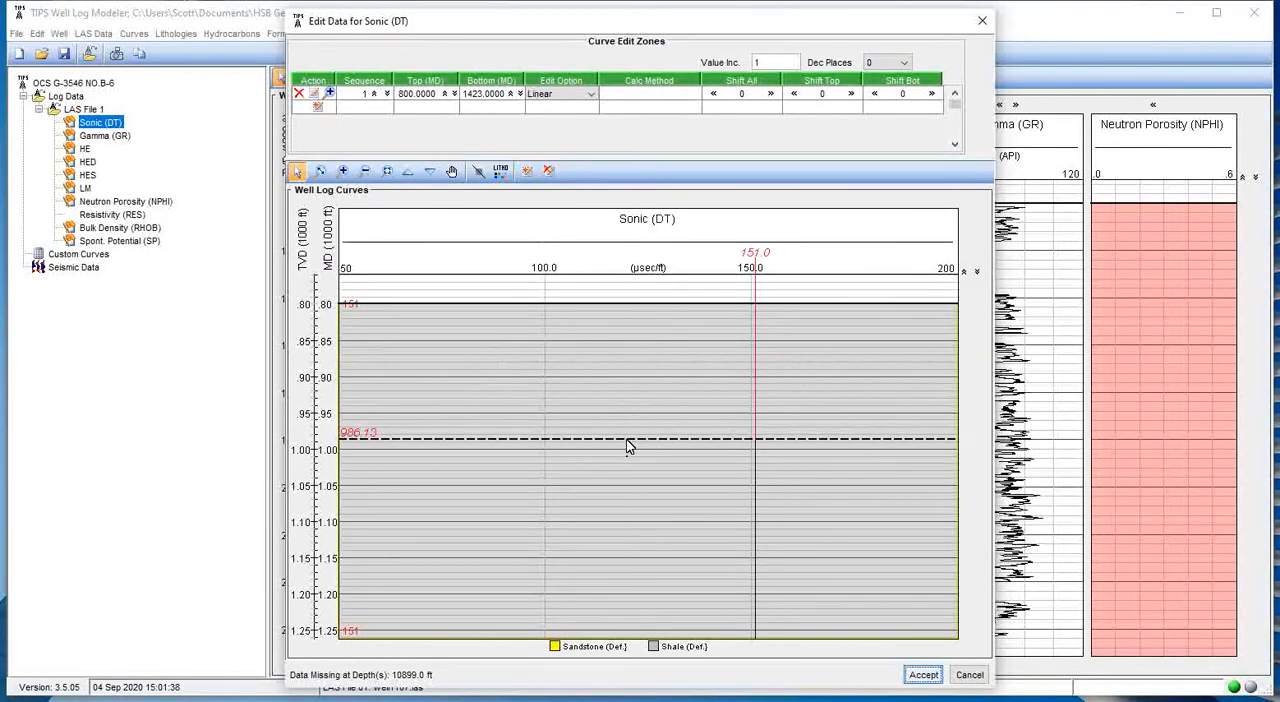
{"action": "scroll", "coordinate": [627, 446], "scroll_direction": "down", "scroll_amount": 6}
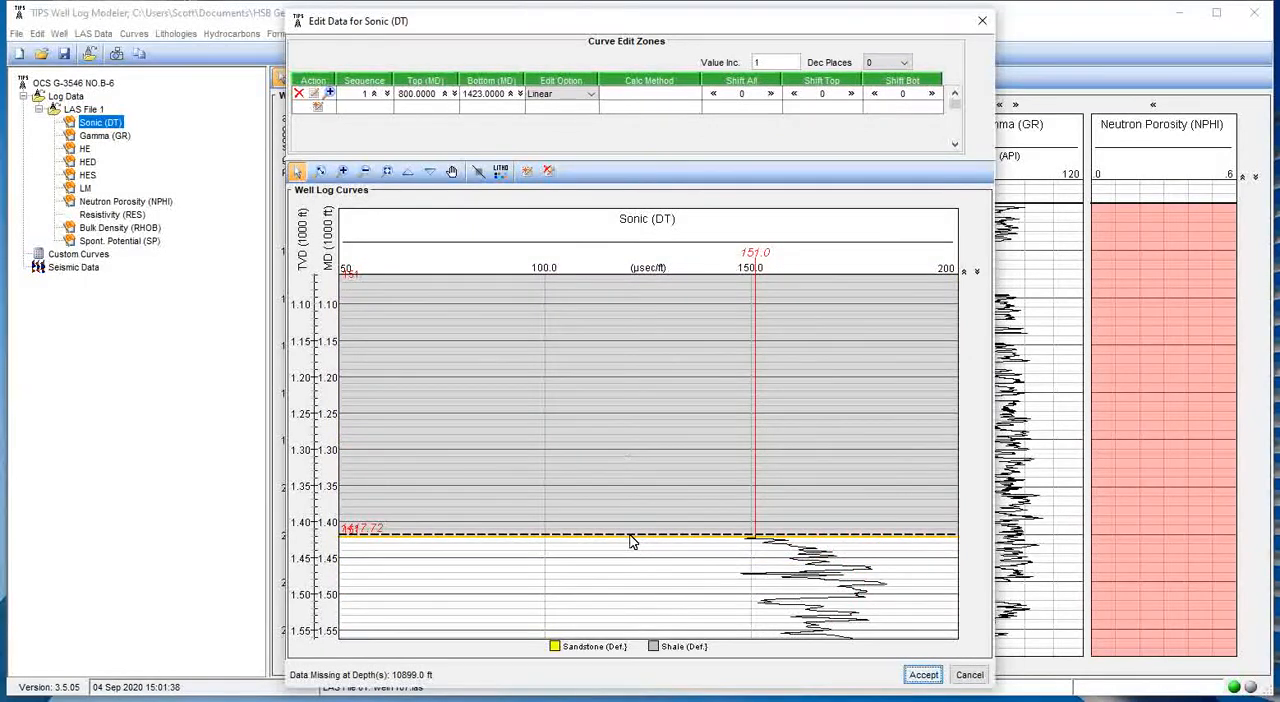
{"action": "left_click_drag", "start_coordinate": [631, 541], "coordinate": [610, 379]}
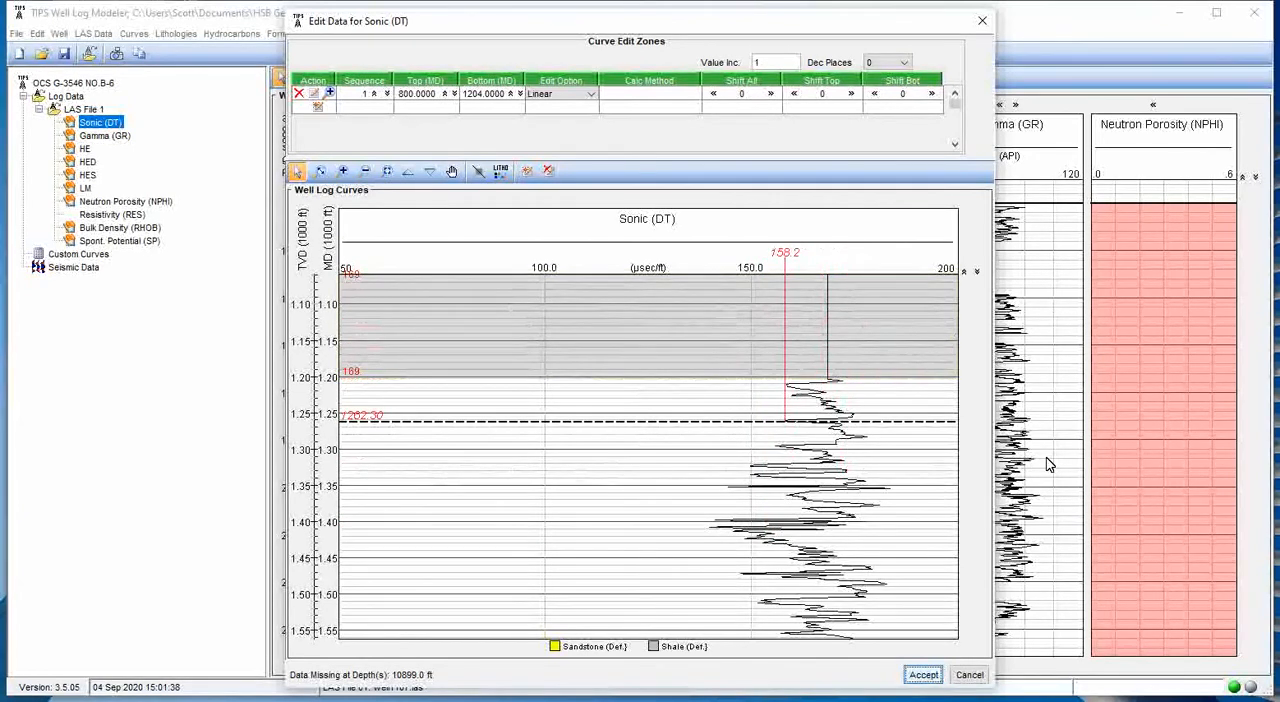
- Try shifting the top zone's bottom point by -2 and its entire curve both ways, returning all shifts to 0
{"action": "left_click", "coordinate": [364, 174]}
{"action": "left_click", "coordinate": [364, 174]}
{"action": "left_click", "coordinate": [364, 174]}
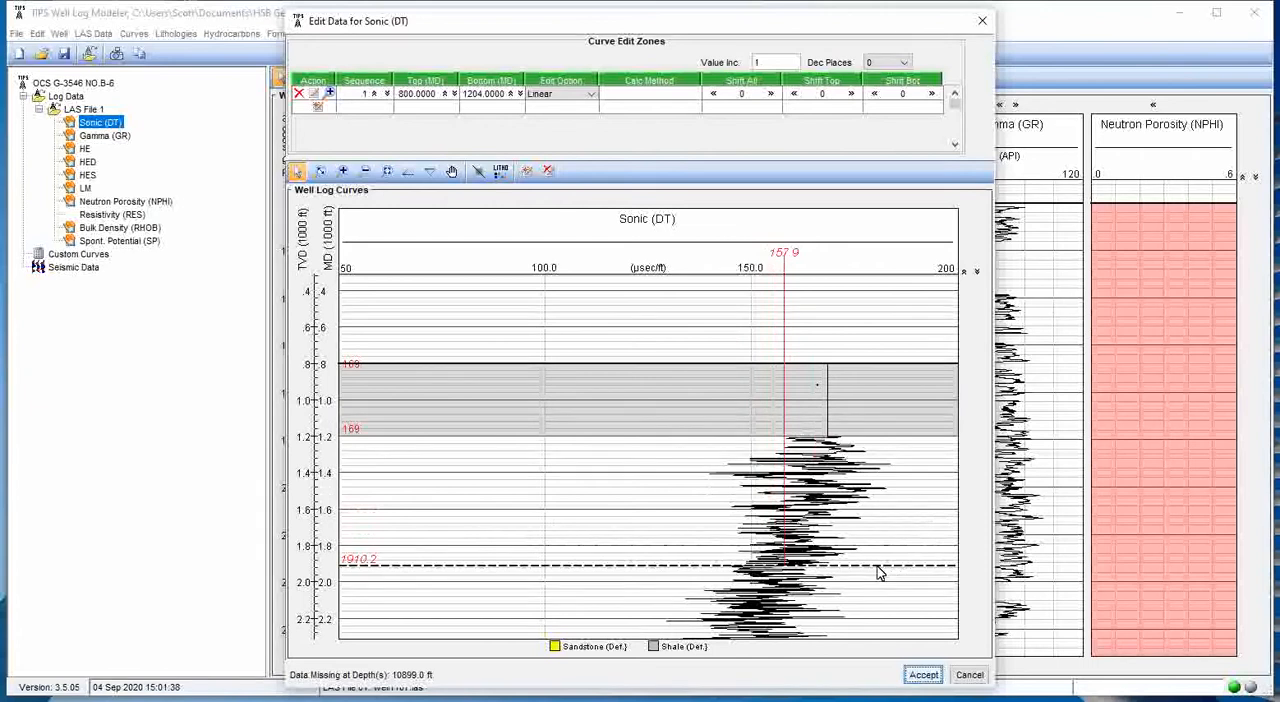
{"action": "left_click", "coordinate": [367, 172]}
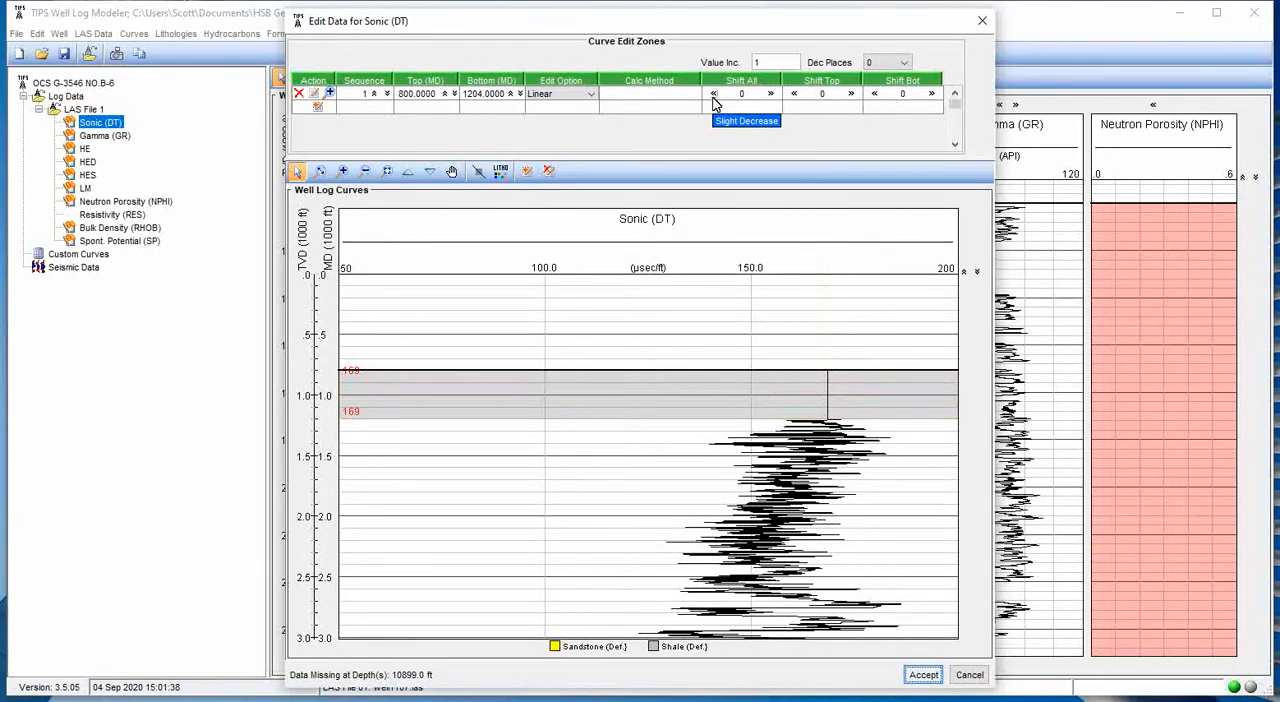
{"action": "left_click", "coordinate": [875, 93]}
{"action": "left_click", "coordinate": [875, 93]}
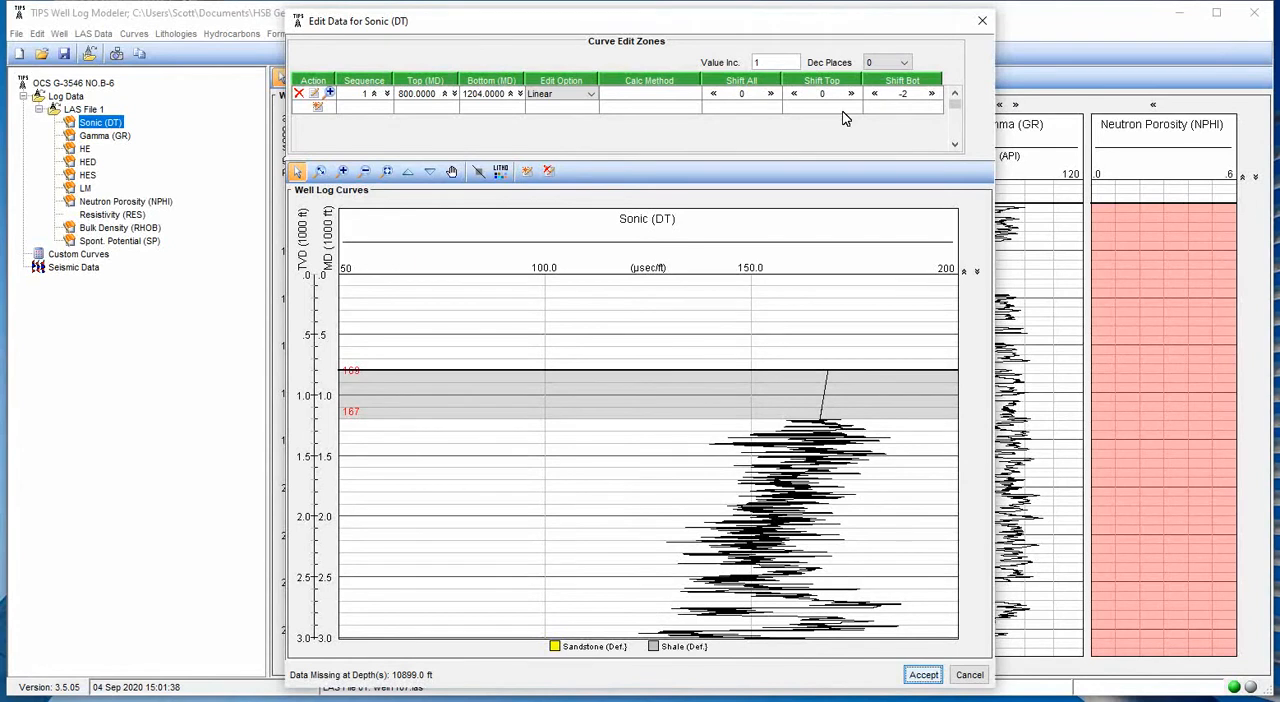
{"action": "left_click", "coordinate": [713, 93]}
{"action": "left_click", "coordinate": [713, 93]}
{"action": "left_click", "coordinate": [713, 93]}
{"action": "left_click", "coordinate": [713, 93]}
{"action": "left_click", "coordinate": [713, 93]}
{"action": "left_click", "coordinate": [713, 93]}
{"action": "left_click", "coordinate": [770, 93]}
{"action": "left_click", "coordinate": [770, 93]}
{"action": "left_click", "coordinate": [770, 93]}
{"action": "left_click", "coordinate": [770, 93]}
{"action": "left_click", "coordinate": [770, 93]}
{"action": "left_click", "coordinate": [770, 93]}
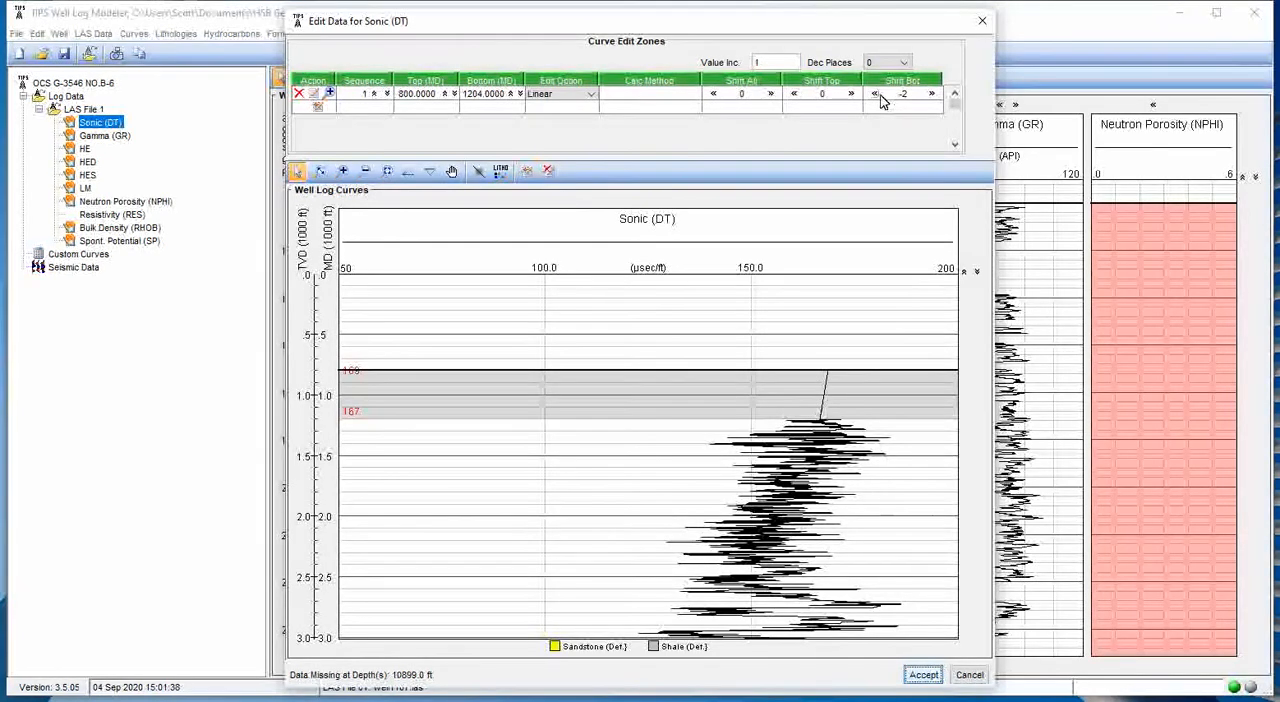
{"action": "left_click", "coordinate": [931, 94]}
{"action": "left_click", "coordinate": [931, 94]}
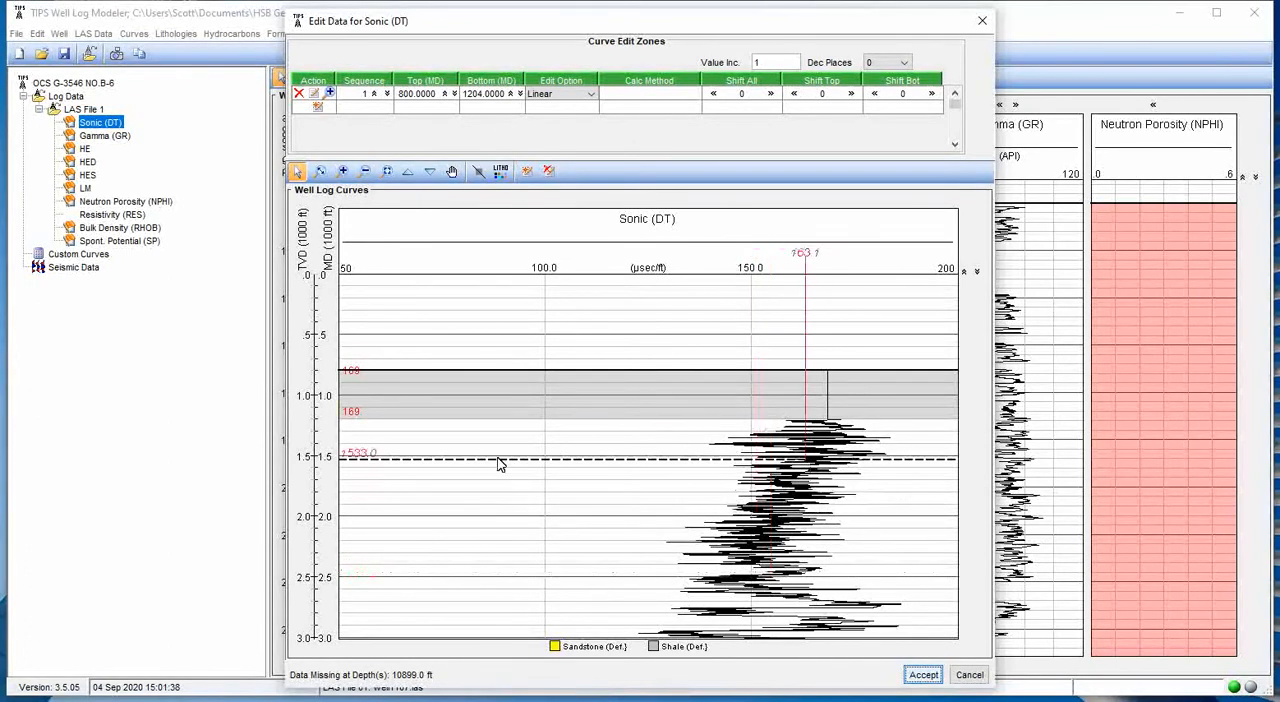
- Add a Linear edit zone from 10896 to 10900 ft over the missing data at the bottom of the Sonic curve
{"action": "left_click", "coordinate": [387, 172]}
{"action": "left_click", "coordinate": [319, 171]}
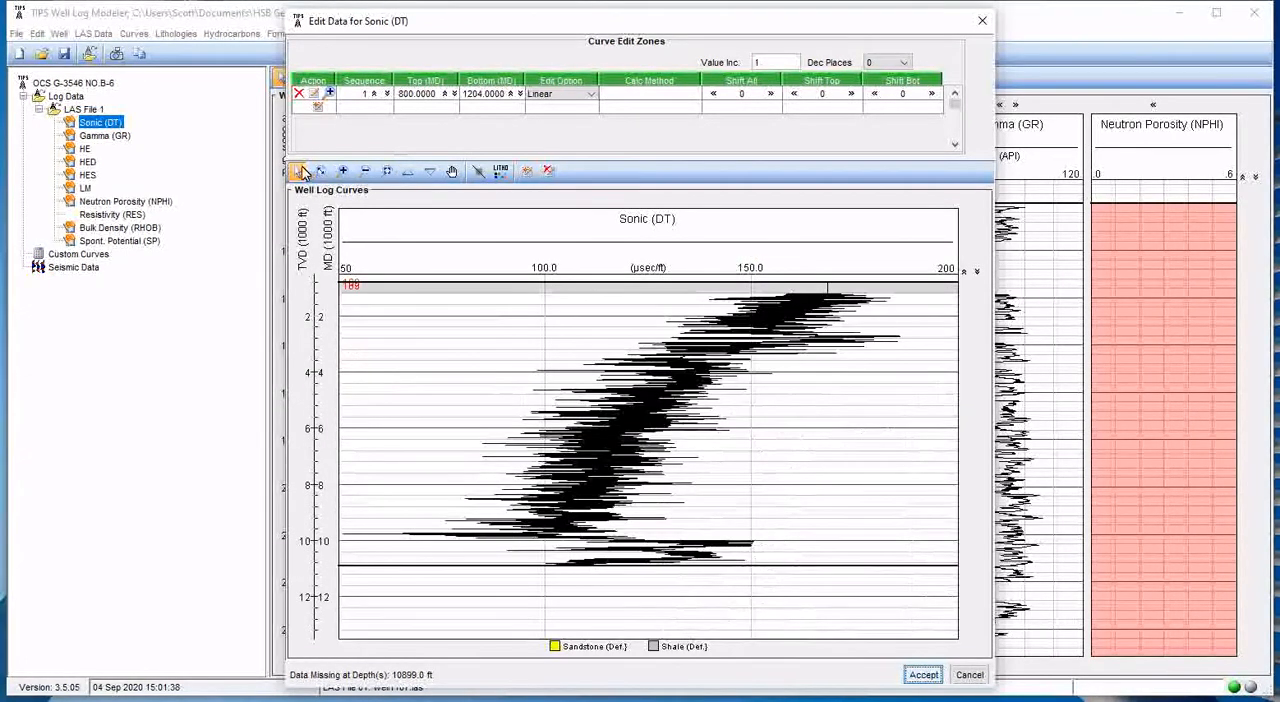
{"action": "left_click_drag", "start_coordinate": [573, 580], "coordinate": [565, 561]}
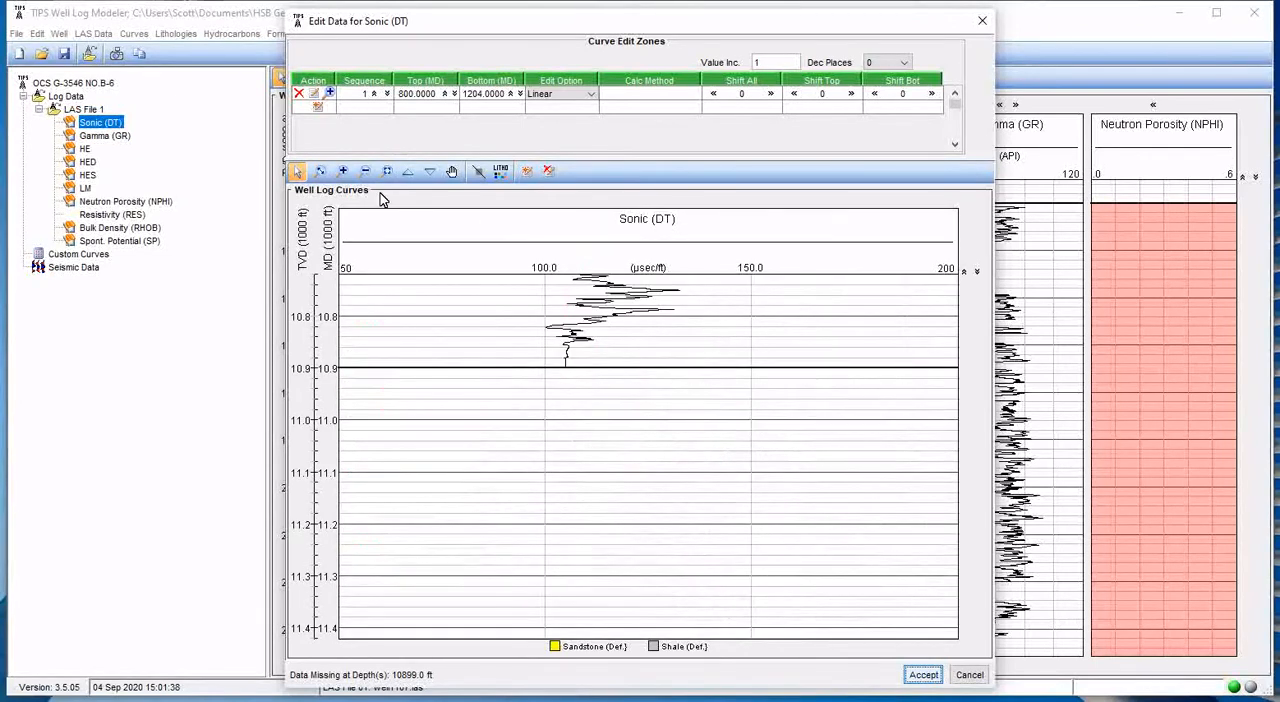
{"action": "left_click", "coordinate": [343, 171]}
{"action": "left_click", "coordinate": [343, 171]}
{"action": "scroll", "coordinate": [575, 455], "scroll_direction": "up", "scroll_amount": 4}
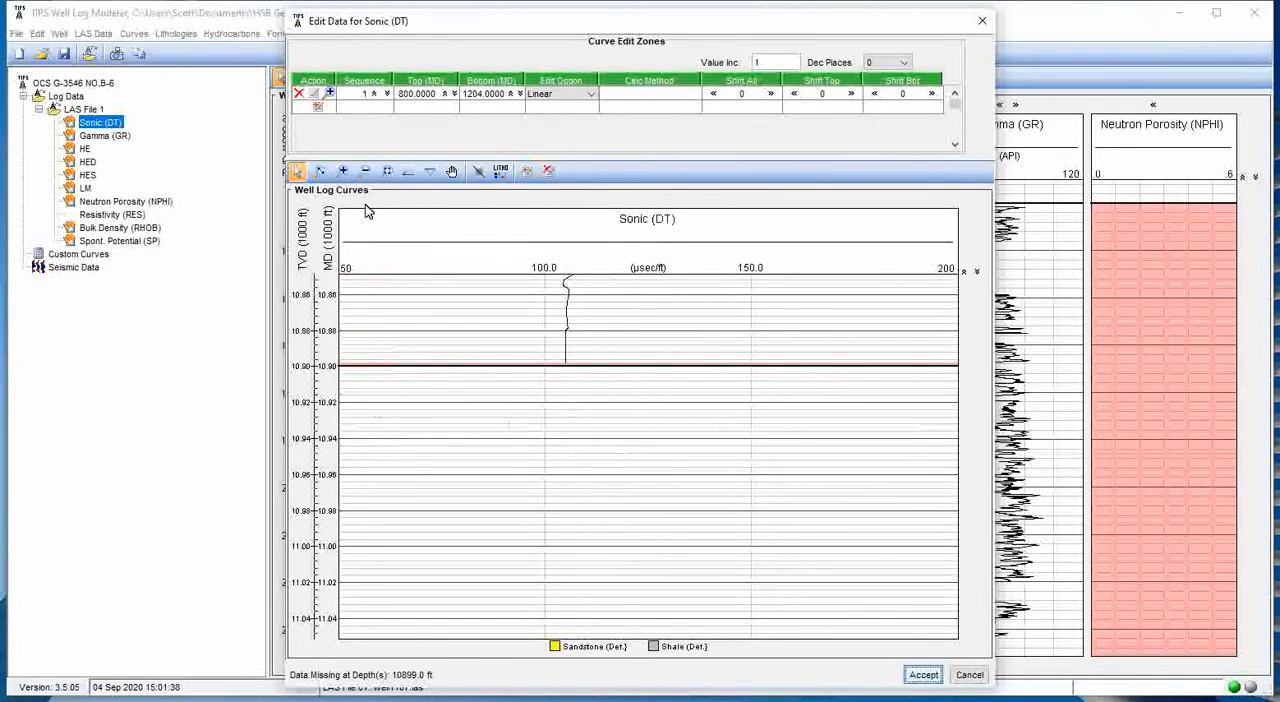
{"action": "left_click", "coordinate": [345, 173]}
{"action": "left_click", "coordinate": [345, 173]}
{"action": "scroll", "coordinate": [650, 450], "scroll_direction": "up", "scroll_amount": 2}
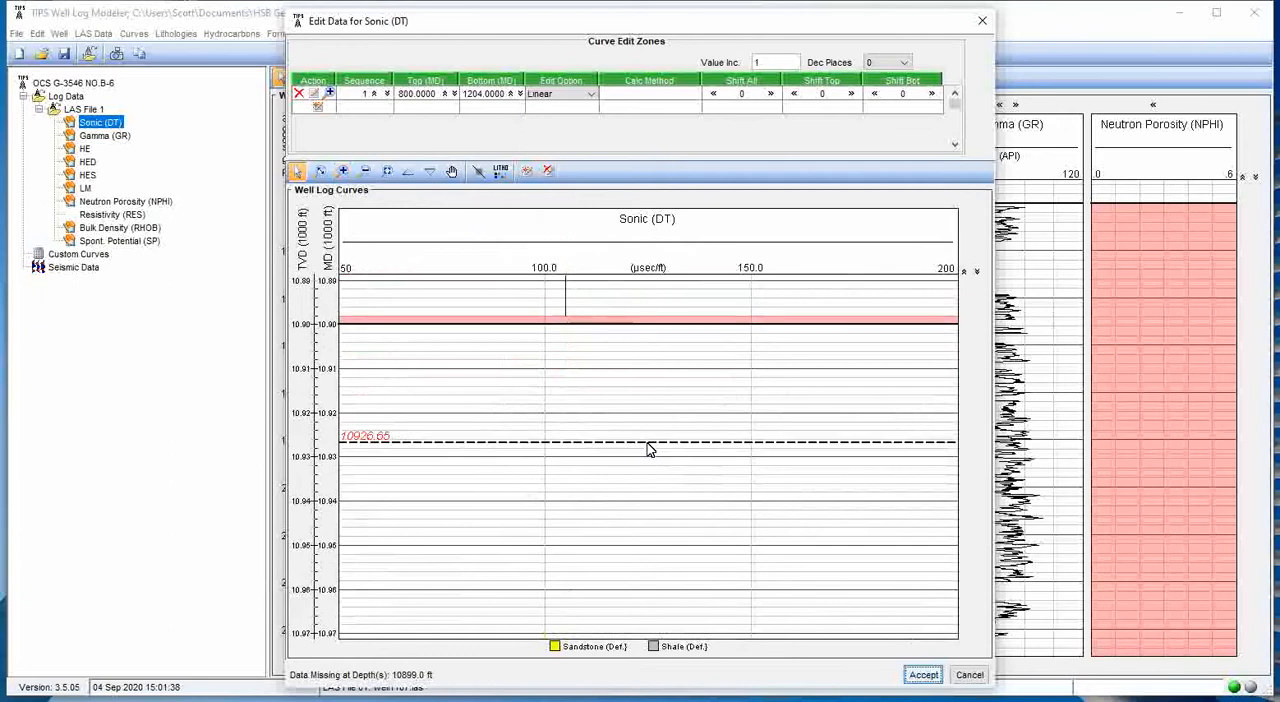
{"action": "scroll", "coordinate": [648, 450], "scroll_direction": "up", "scroll_amount": 1}
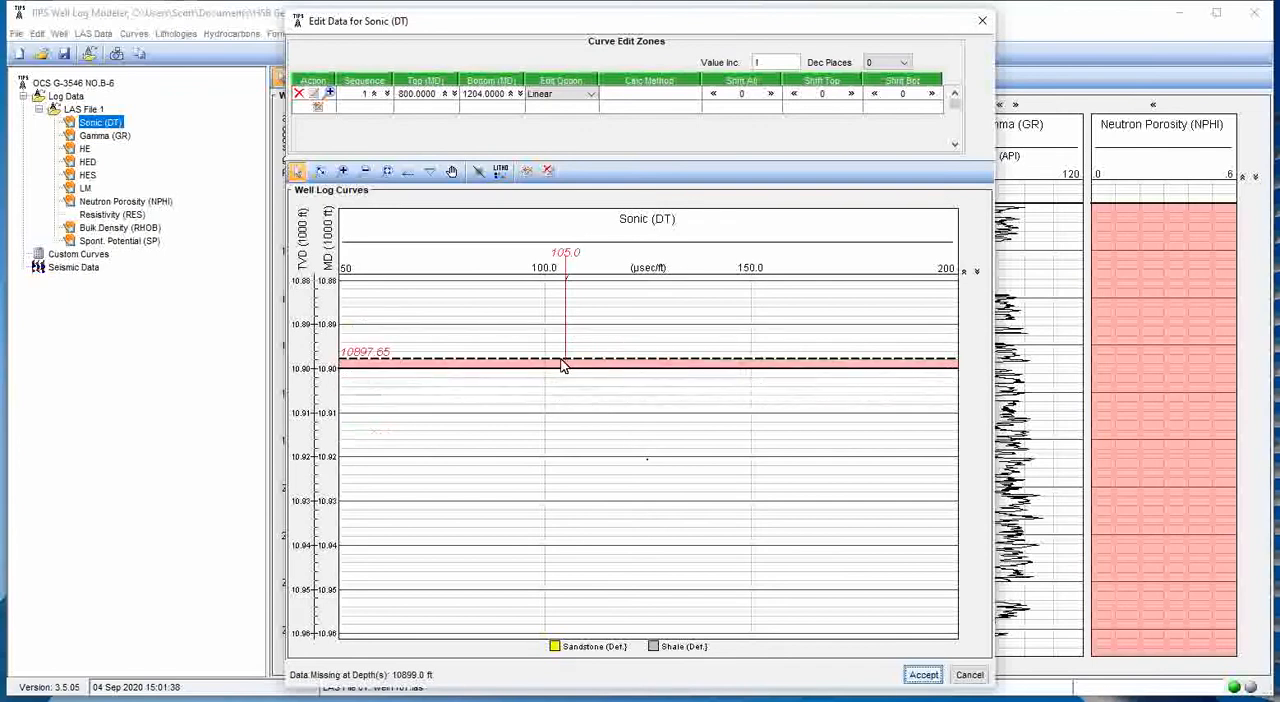
{"action": "left_click", "coordinate": [528, 176]}
{"action": "left_click_drag", "start_coordinate": [572, 383], "coordinate": [572, 385]}
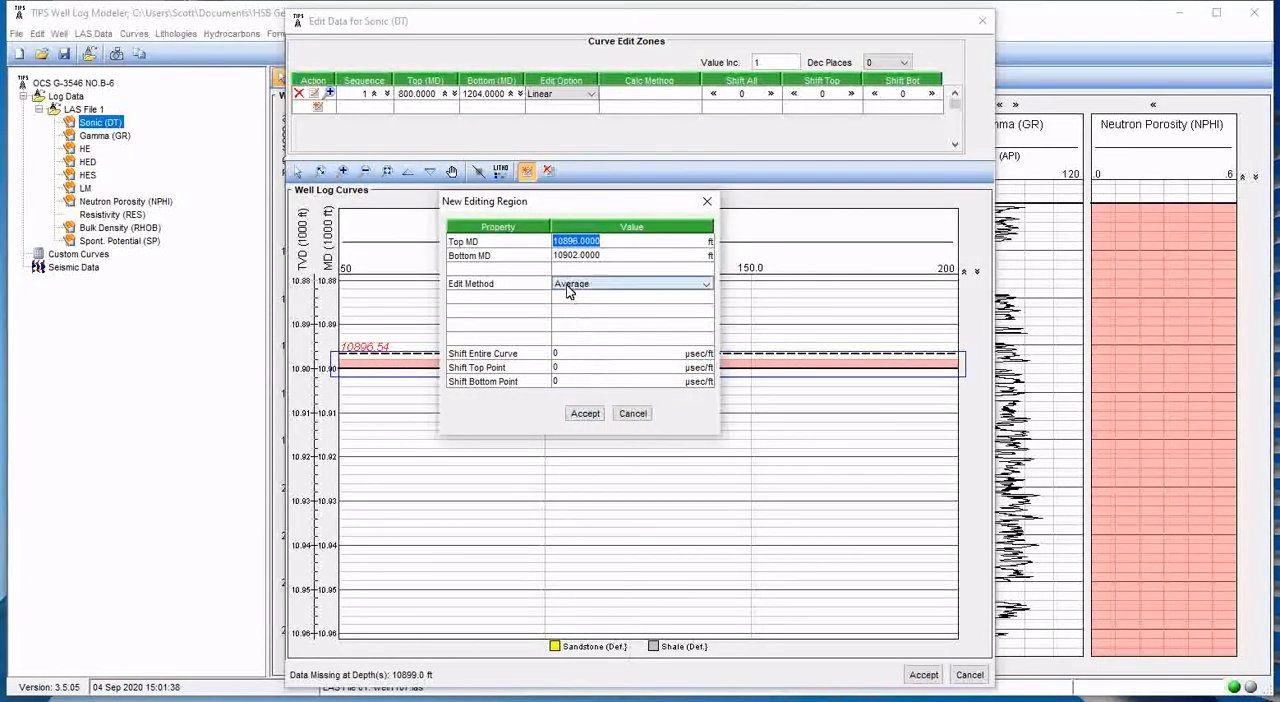
{"action": "left_click", "coordinate": [567, 287]}
{"action": "left_click", "coordinate": [585, 326]}
{"action": "left_click", "coordinate": [585, 414]}
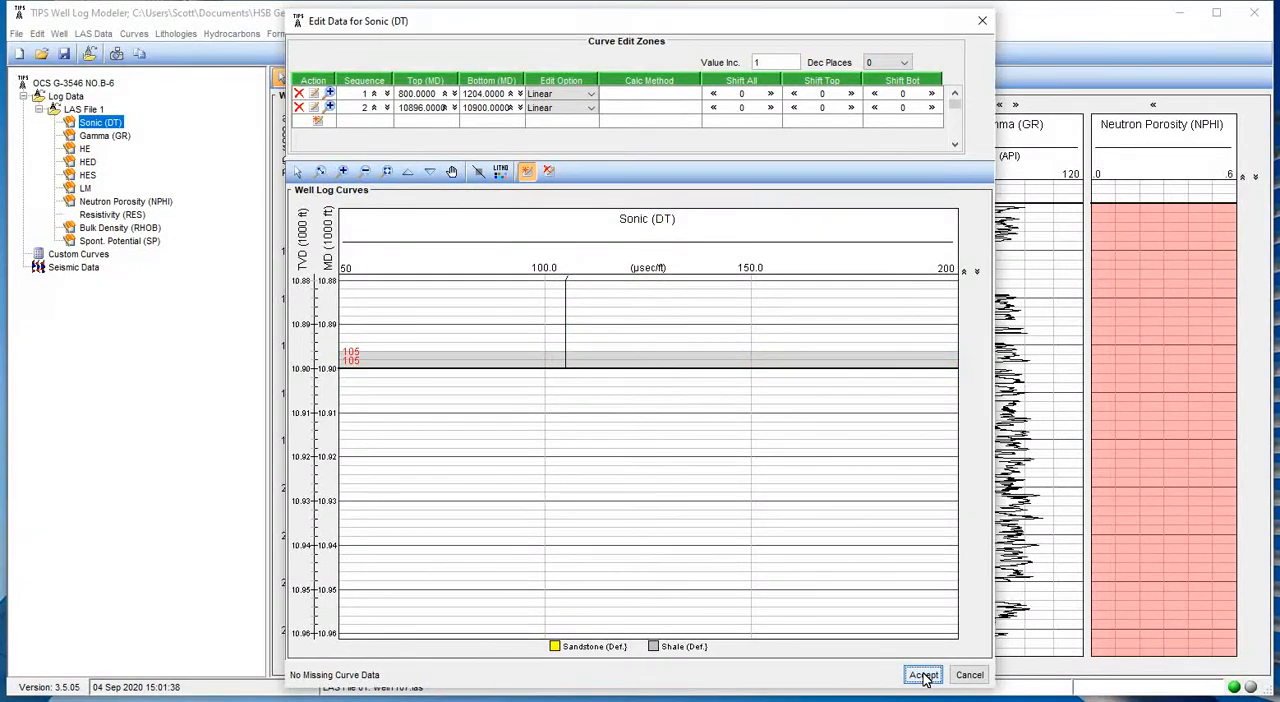
- Accept the two Linear edit zones for the Sonic curve after reviewing its full depth range
{"action": "left_click", "coordinate": [388, 173]}
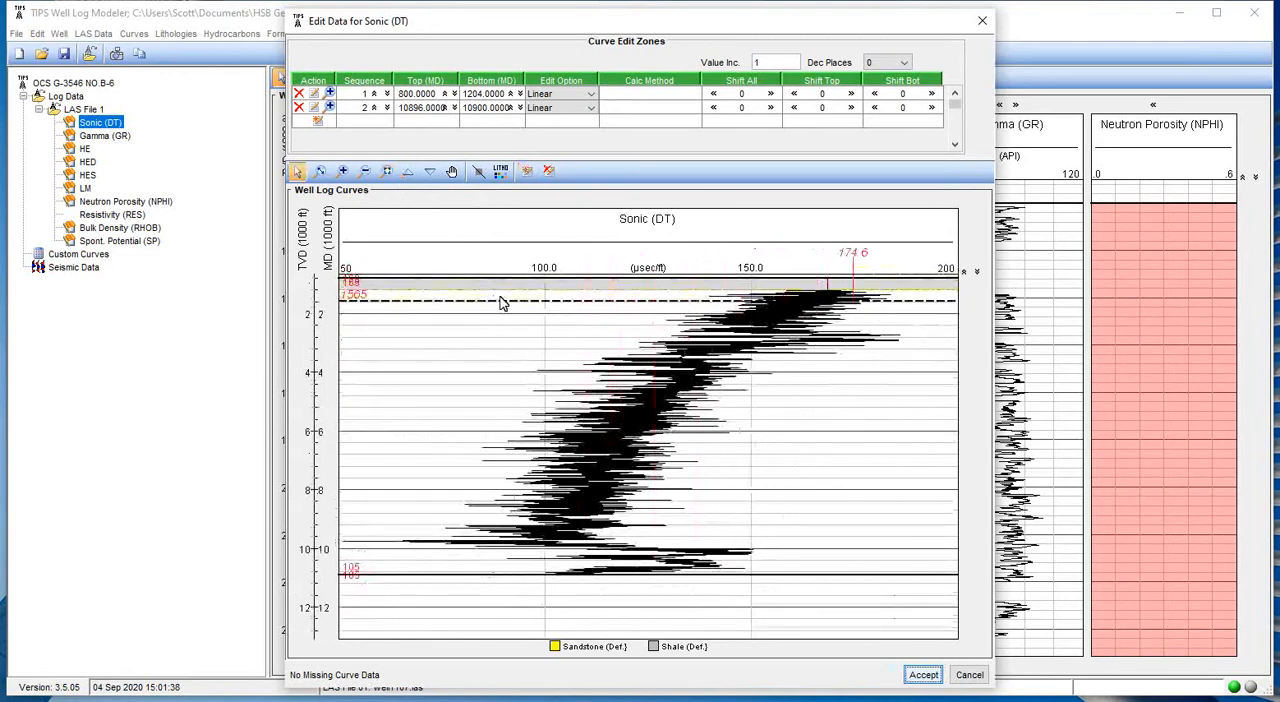
{"action": "left_click", "coordinate": [922, 677]}
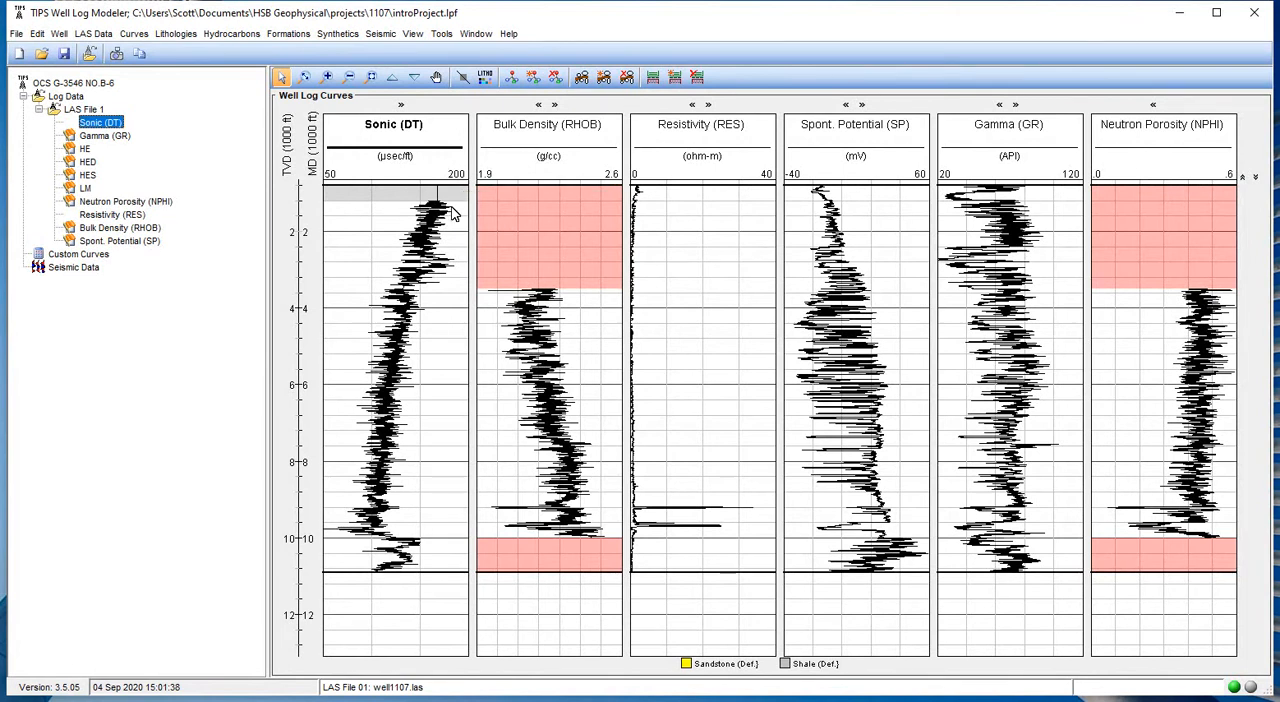
- Turn off auto scaling for the Sonic track and set its minimum to 100, major step to 20 and line colour to blue
{"action": "left_click", "coordinate": [447, 145]}
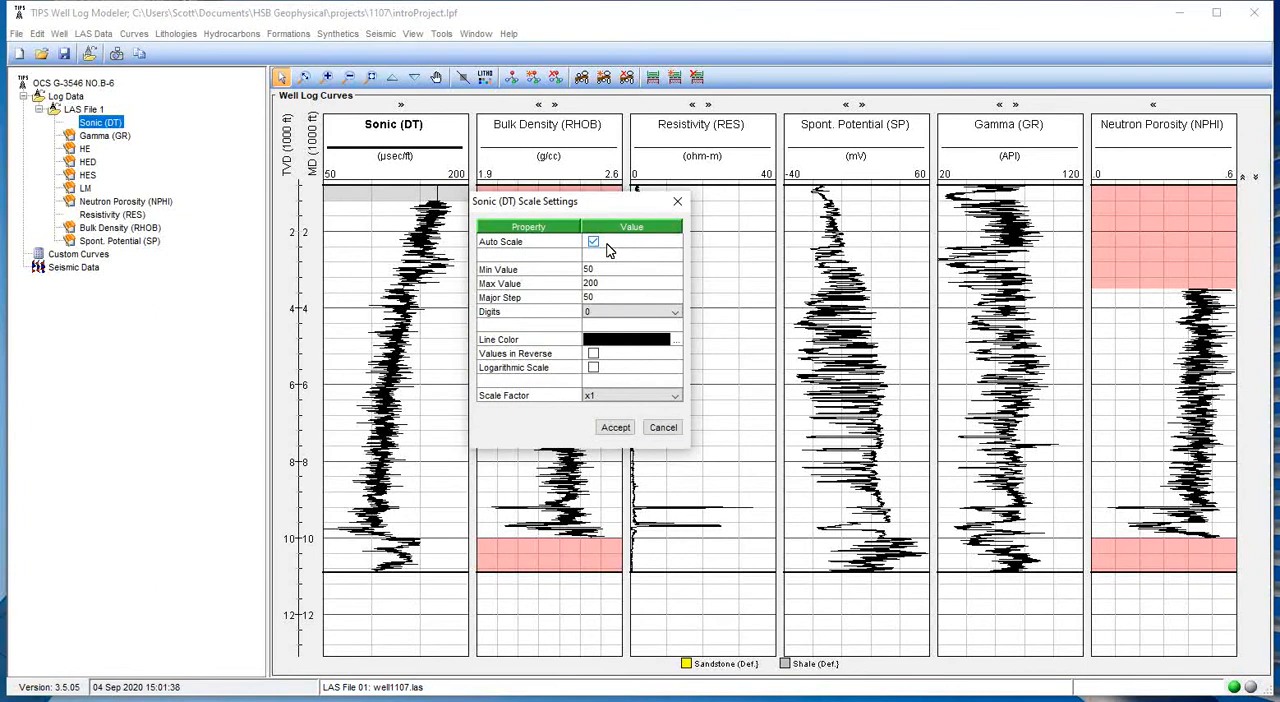
{"action": "left_click", "coordinate": [594, 242]}
{"action": "double_click", "coordinate": [616, 273]}
{"action": "type", "text": "100"}
{"action": "double_click", "coordinate": [610, 297]}
{"action": "type", "text": "20"}
{"action": "key", "text": "Tab"}
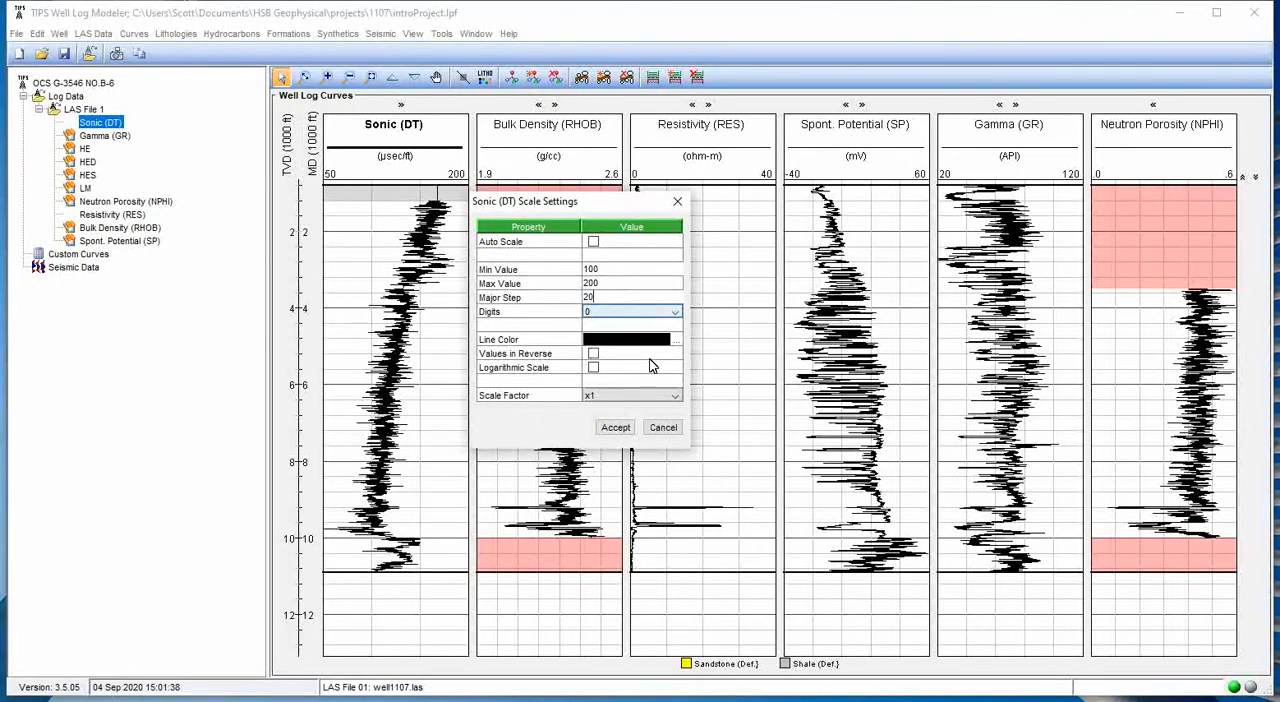
{"action": "left_click", "coordinate": [675, 342]}
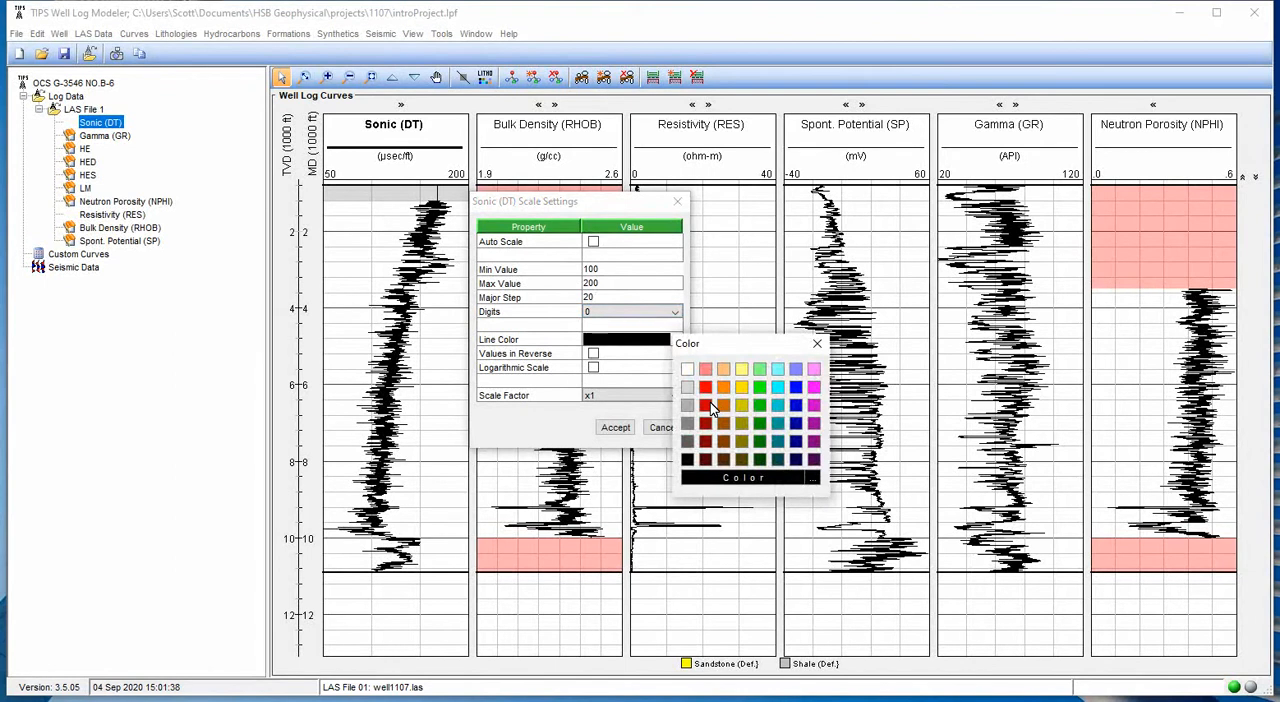
{"action": "left_click", "coordinate": [795, 388]}
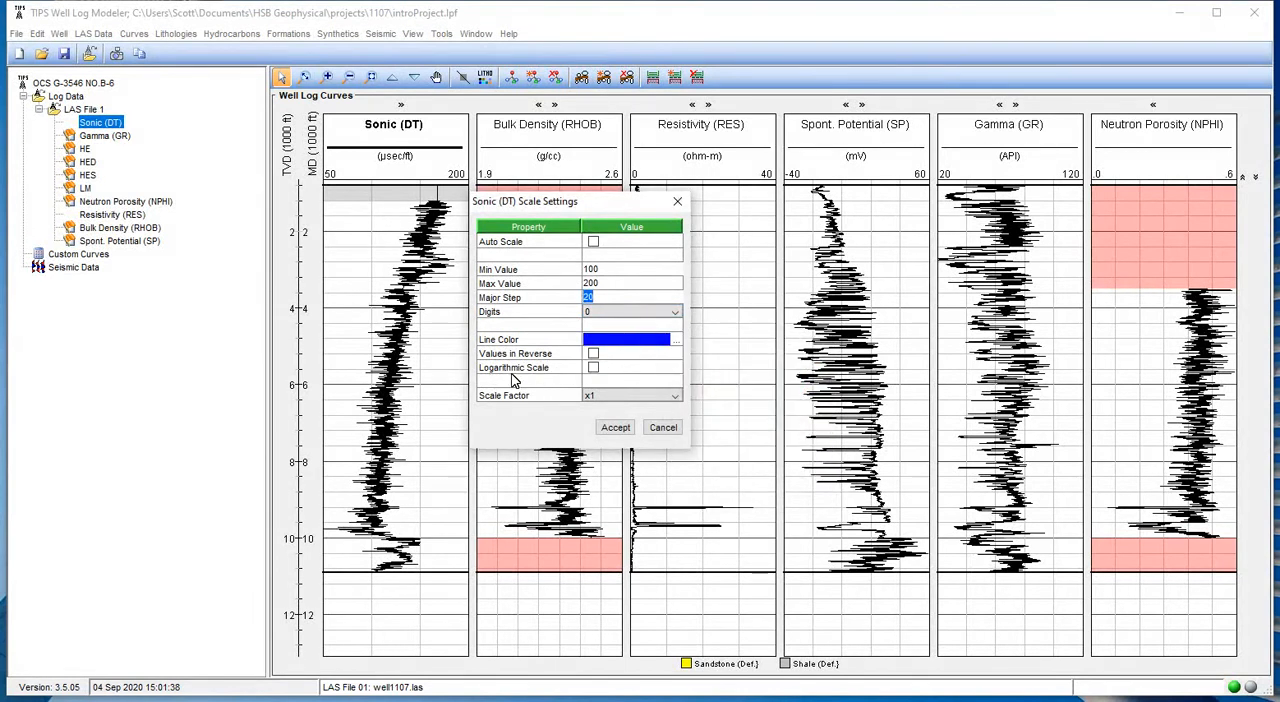
{"action": "left_click", "coordinate": [617, 428]}
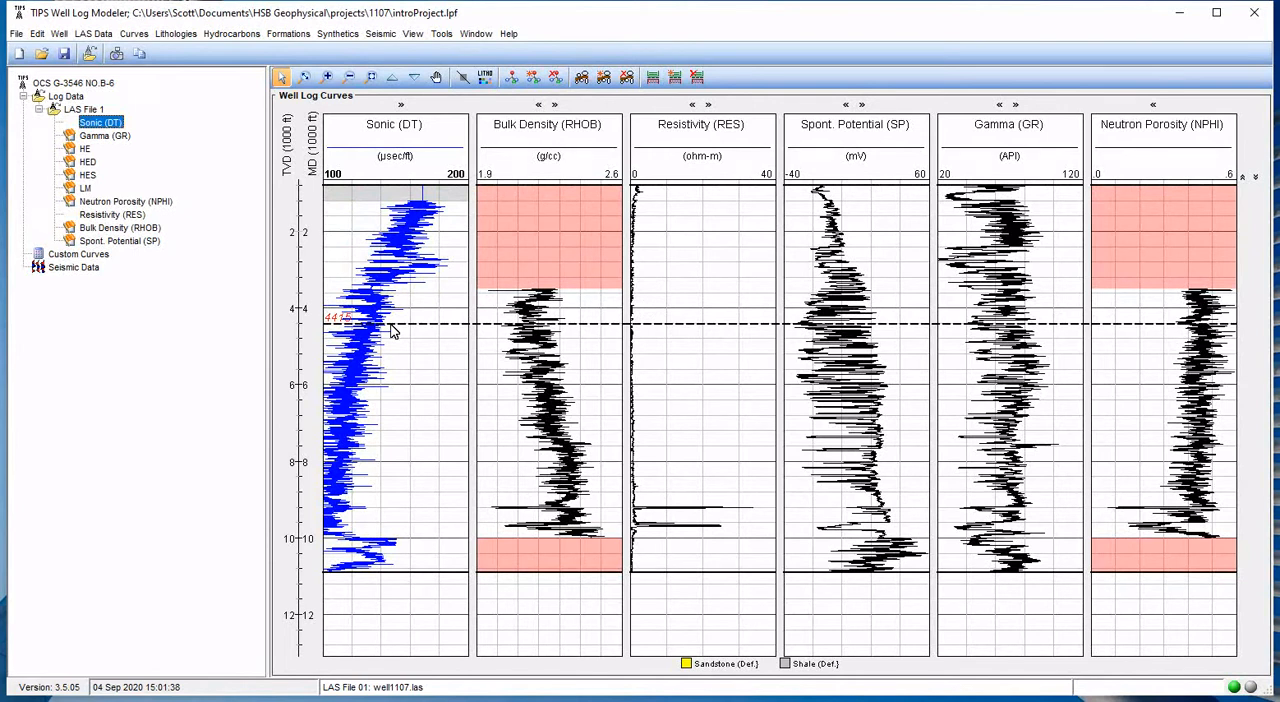
- Switch the Resistivity track to a logarithmic scale
{"action": "double_click", "coordinate": [673, 141]}
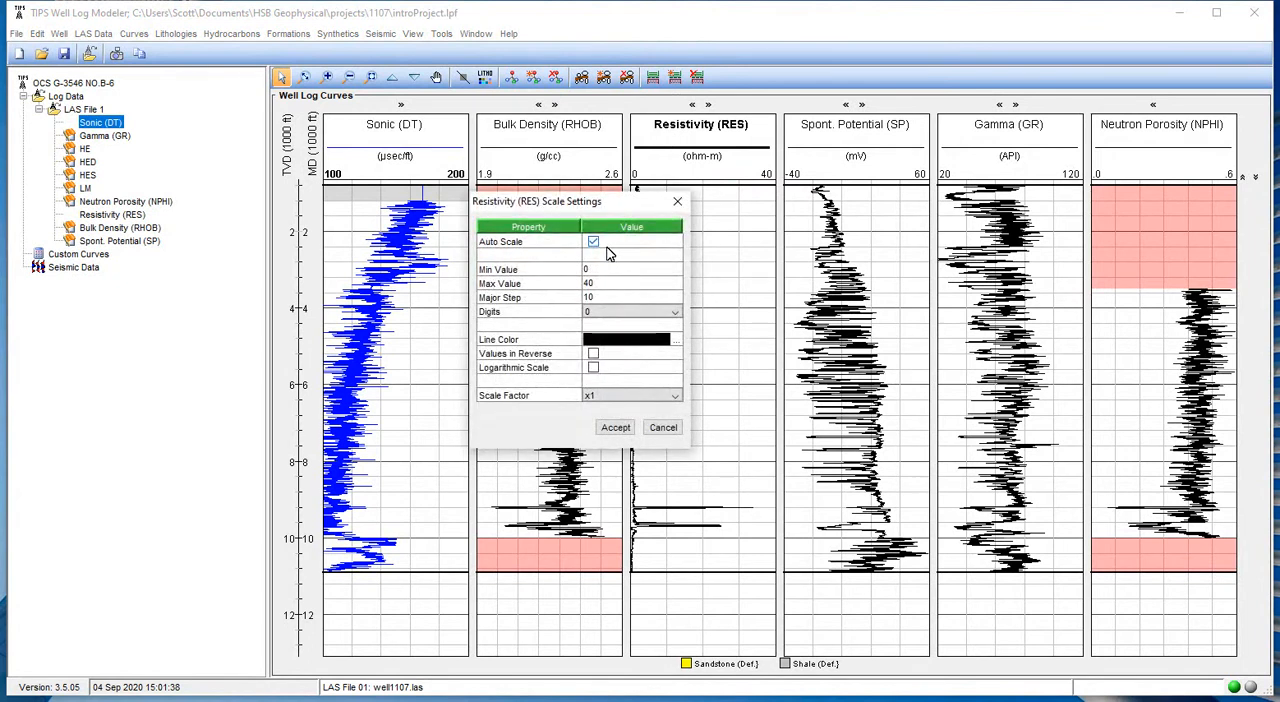
{"action": "left_click", "coordinate": [593, 368]}
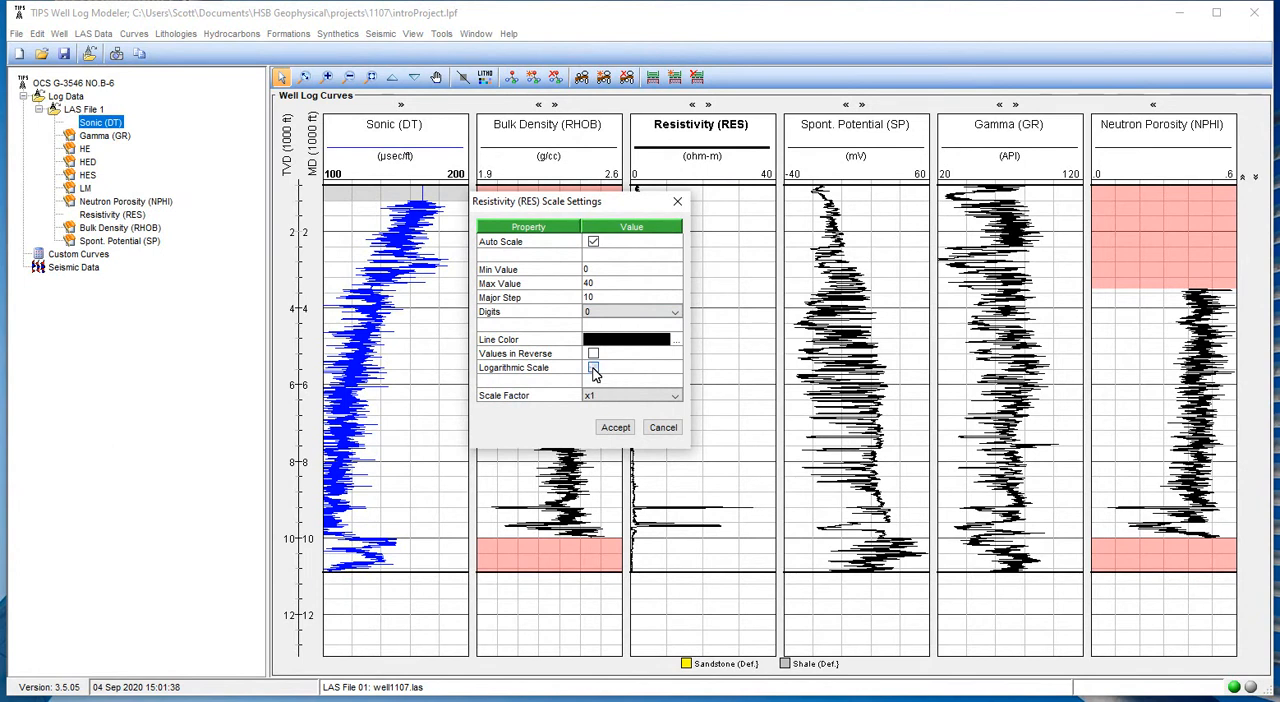
{"action": "left_click", "coordinate": [616, 428]}
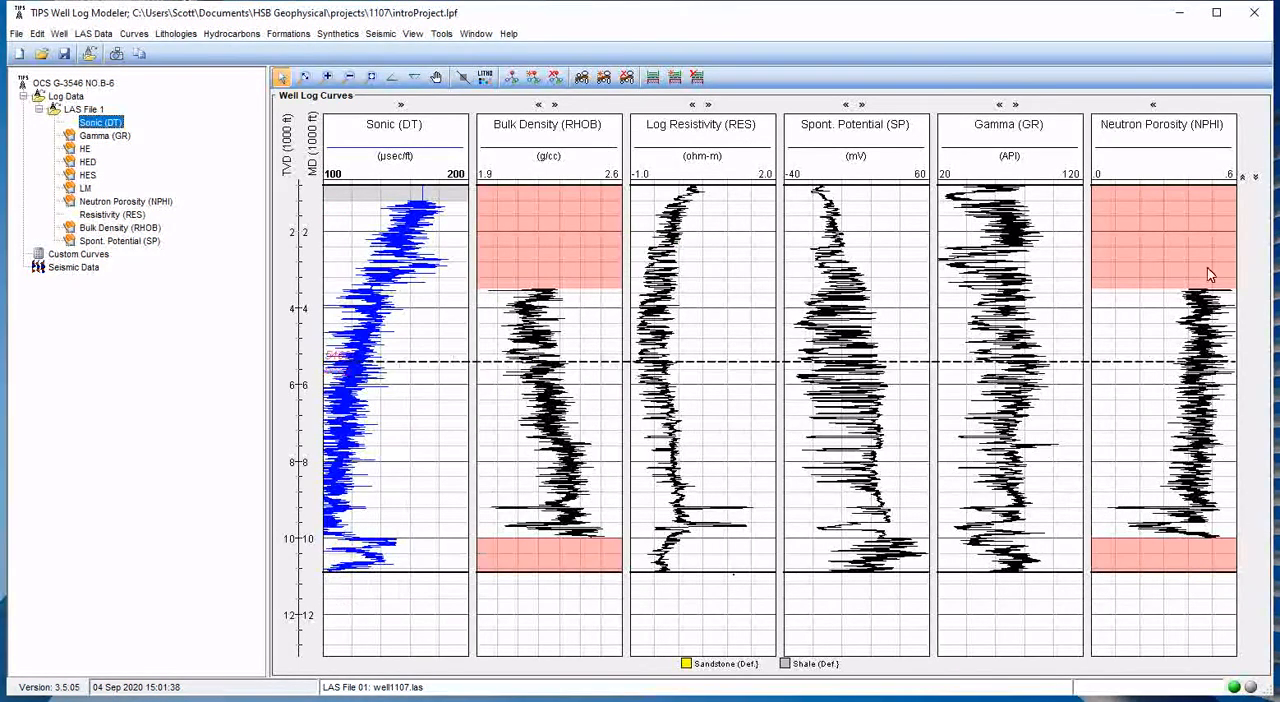
- Turn off auto scaling for the Neutron Porosity track, reverse its values and set its line colour to blue
{"action": "left_click", "coordinate": [1167, 174]}
{"action": "left_click", "coordinate": [593, 243]}
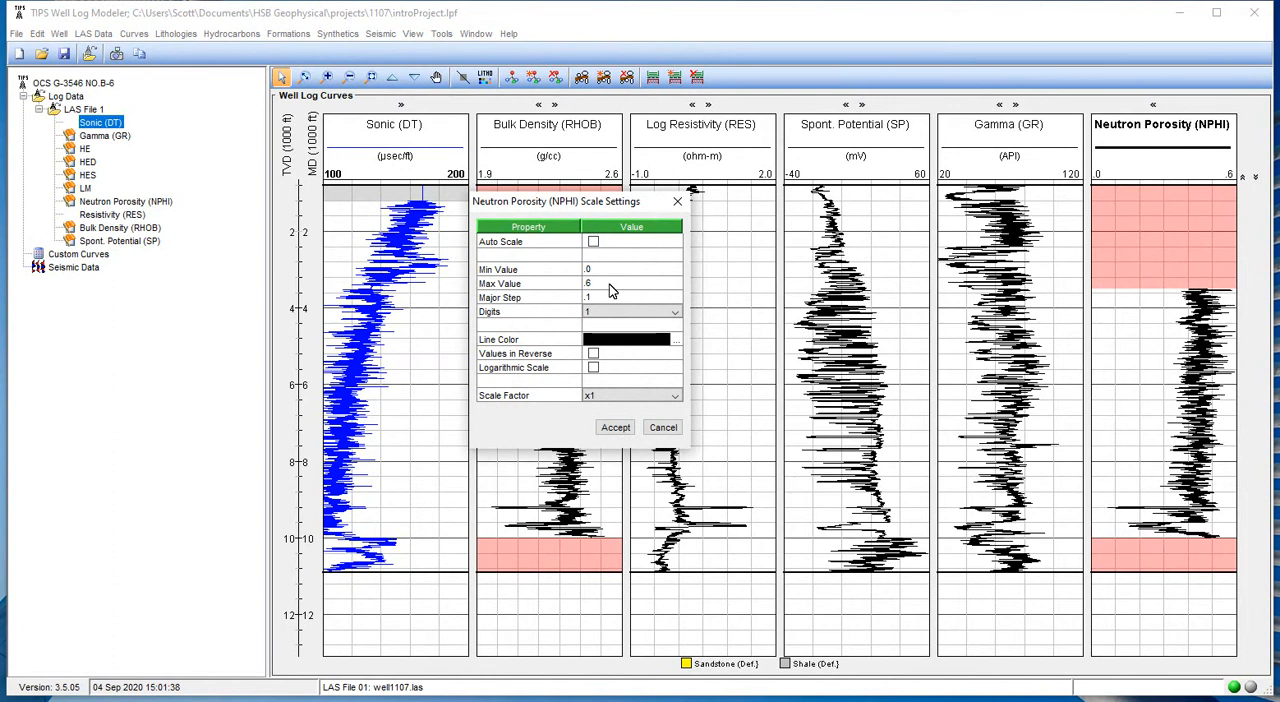
{"action": "left_click", "coordinate": [666, 312]}
{"action": "left_click", "coordinate": [593, 353]}
{"action": "left_click", "coordinate": [678, 341]}
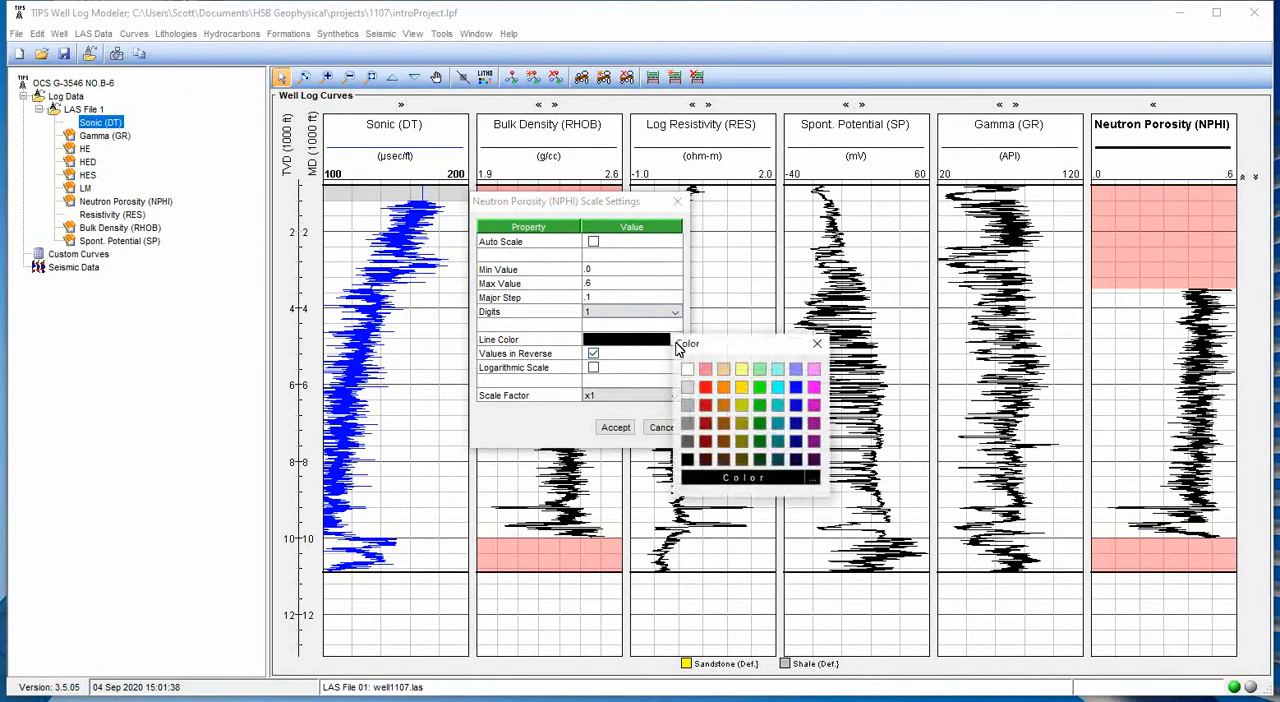
{"action": "left_click", "coordinate": [795, 387]}
{"action": "left_click", "coordinate": [615, 427]}
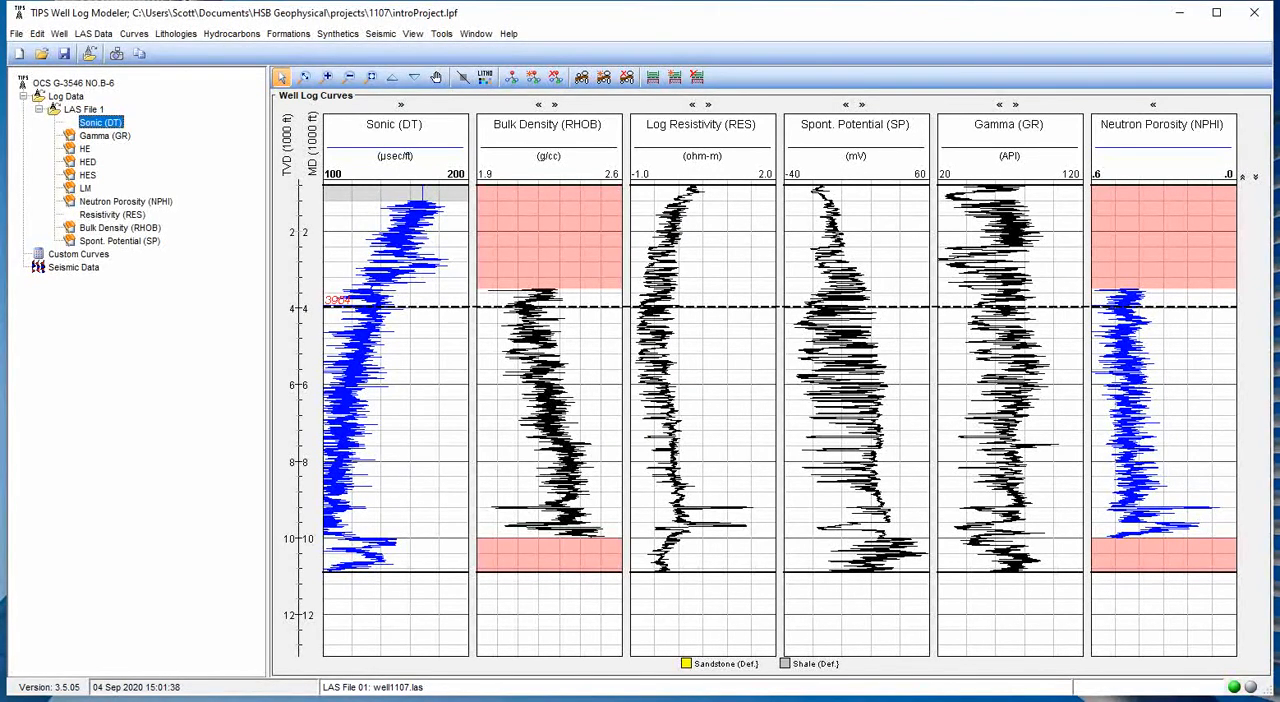
- Select the Bulk Density curve and try to generate a synthetic from the current model data
{"action": "left_click", "coordinate": [104, 230]}
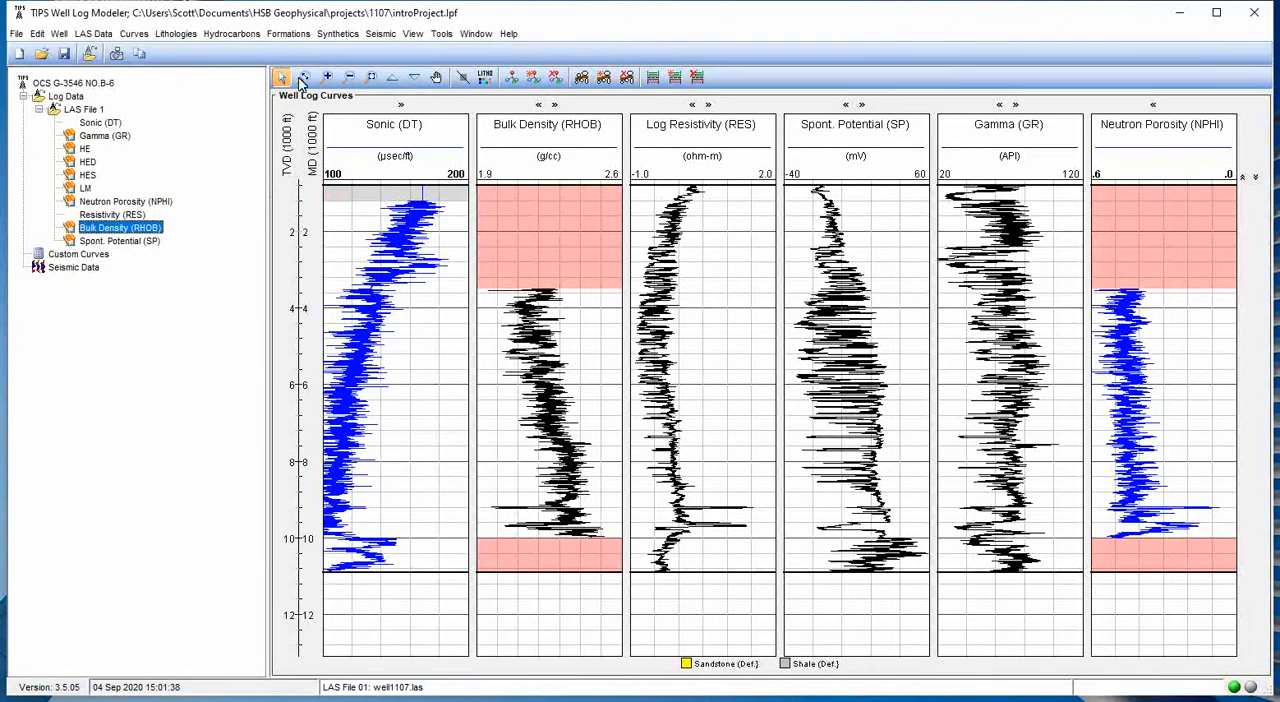
{"action": "left_click", "coordinate": [337, 33]}
{"action": "left_click", "coordinate": [365, 100]}
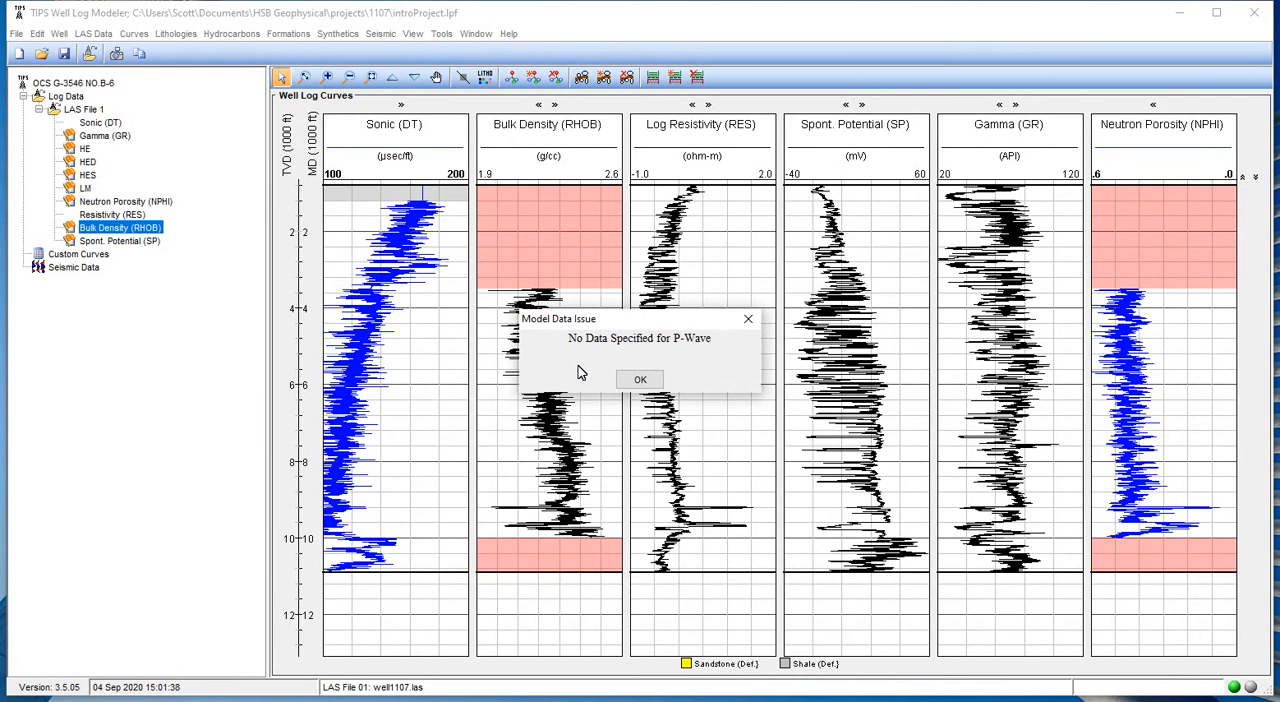
{"action": "left_click", "coordinate": [640, 379]}
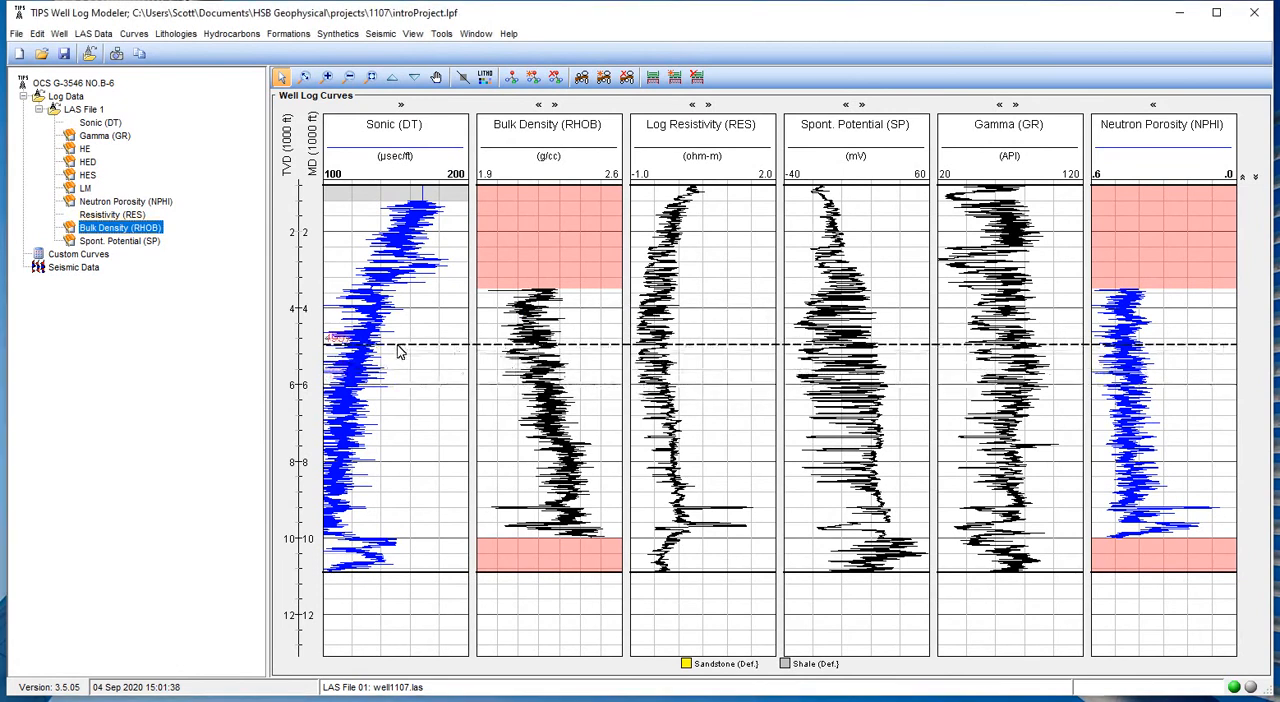